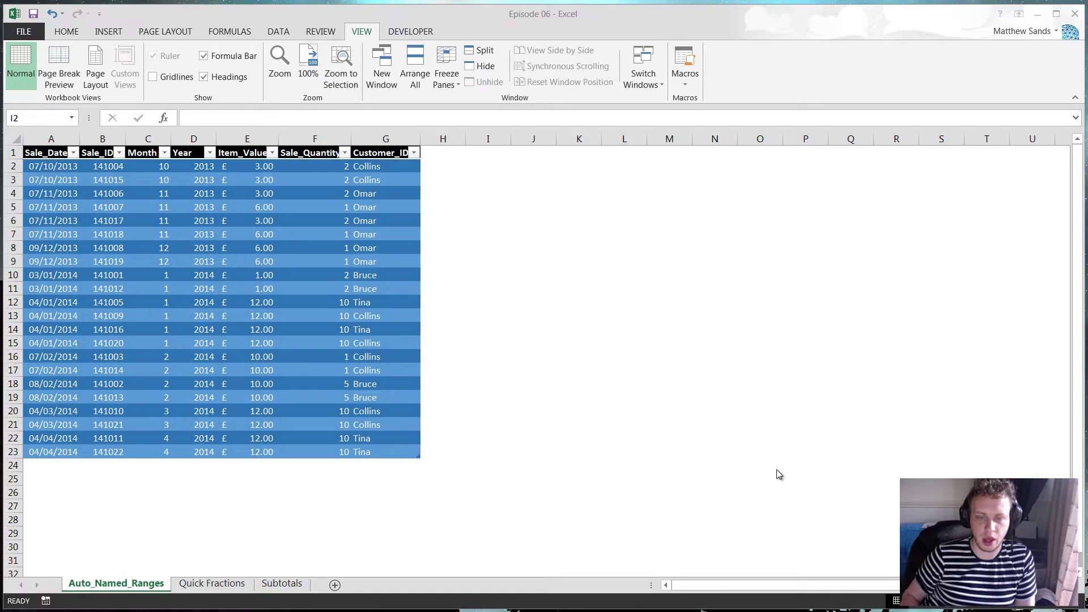
Step: Look over the Quick Fractions and Subtotals sheets
{"action": "left_click", "coordinate": [211, 583]}
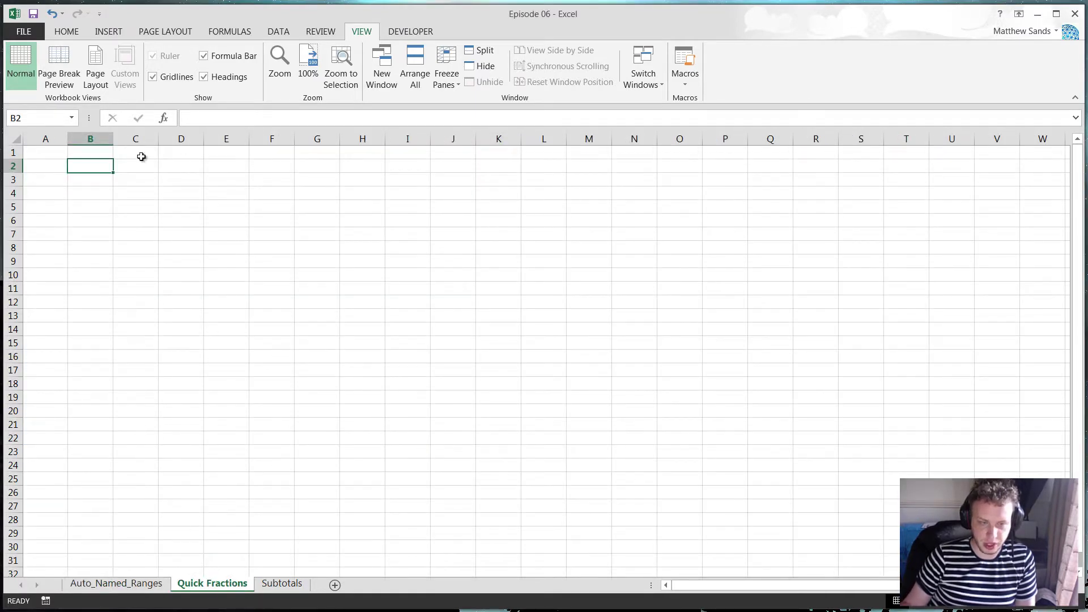
{"action": "left_click", "coordinate": [280, 584]}
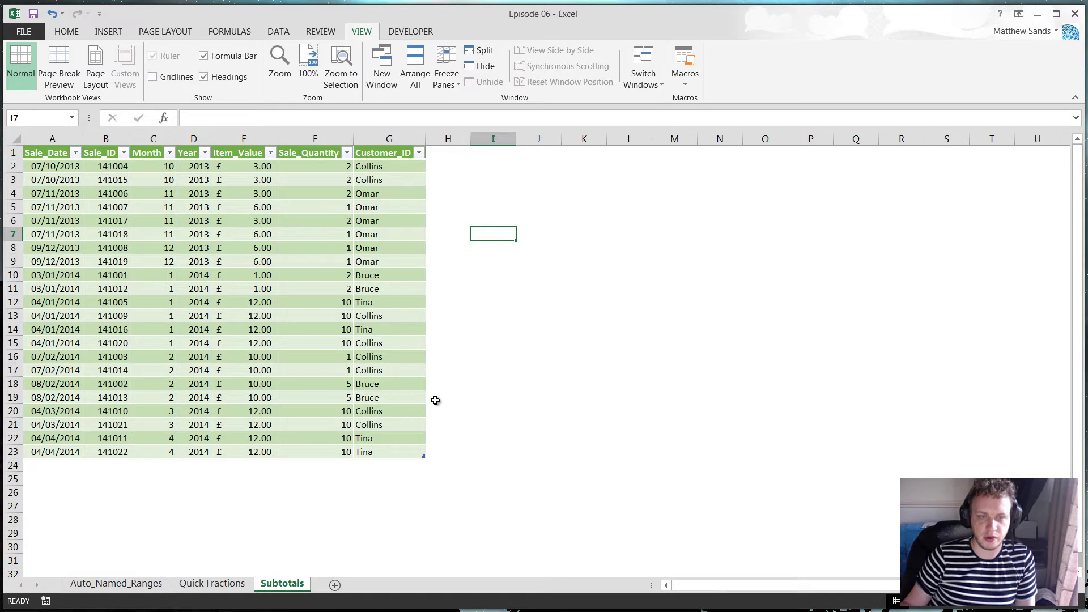
{"action": "left_click", "coordinate": [613, 286]}
{"action": "left_click", "coordinate": [584, 221]}
{"action": "left_click", "coordinate": [538, 166]}
{"action": "left_click", "coordinate": [504, 167]}
{"action": "left_click", "coordinate": [547, 166]}
{"action": "left_click", "coordinate": [482, 166]}
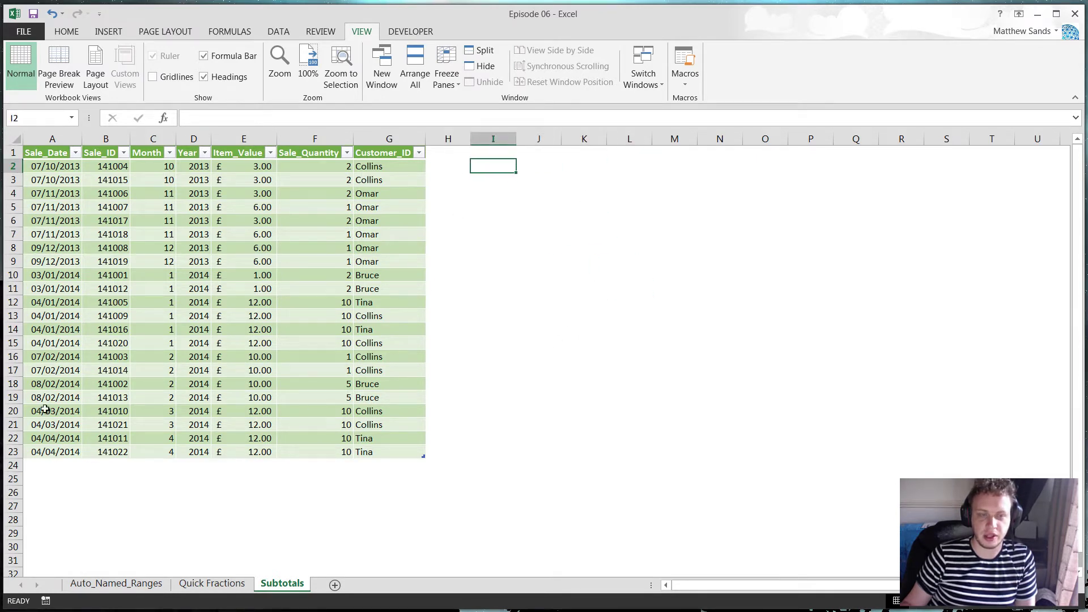
Step: Return to the Auto_Named_Ranges sheet and click around the sales table
{"action": "left_click", "coordinate": [153, 585]}
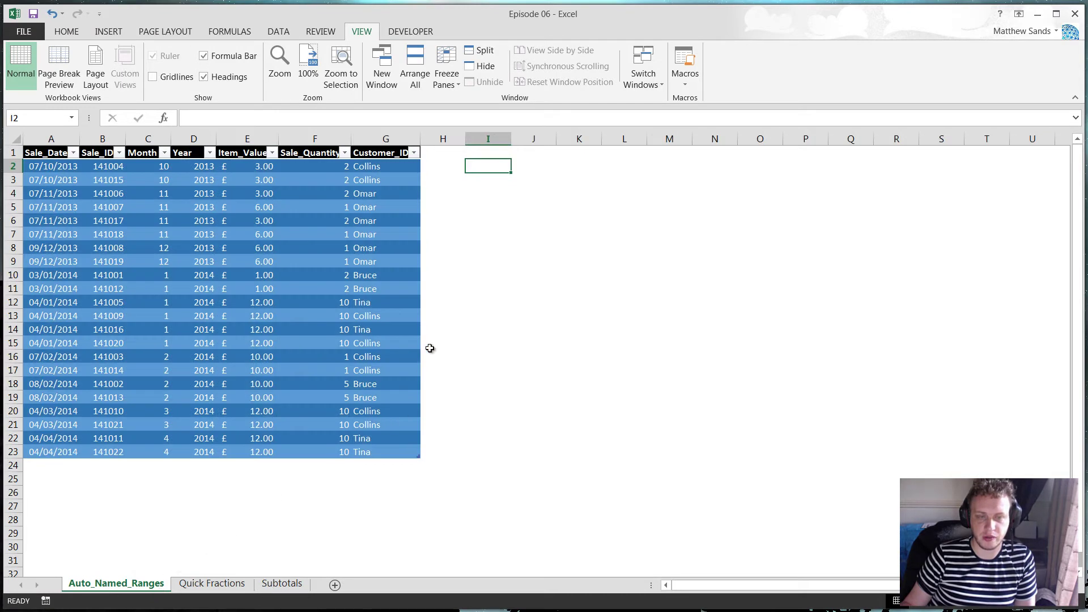
{"action": "left_click", "coordinate": [546, 161]}
{"action": "left_click", "coordinate": [626, 155]}
{"action": "left_click", "coordinate": [579, 163]}
{"action": "left_click", "coordinate": [486, 165]}
{"action": "left_click", "coordinate": [519, 166]}
{"action": "left_click", "coordinate": [473, 168]}
{"action": "left_click", "coordinate": [532, 170]}
{"action": "left_click", "coordinate": [481, 170]}
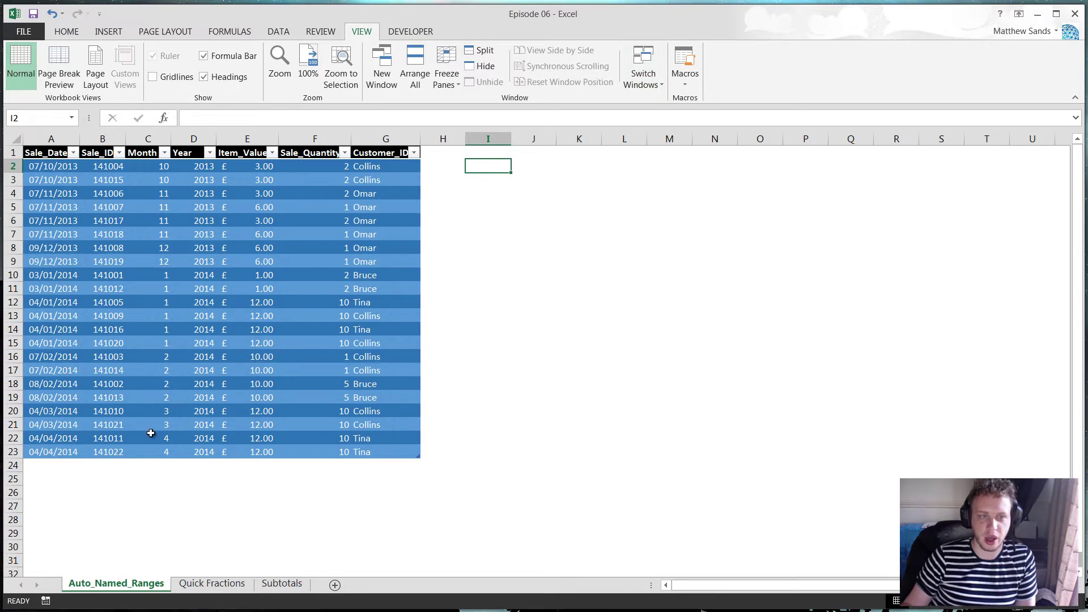
Step: Try selections from A1, then inspect the Year formula in D8 and the date in A9
{"action": "left_click_drag", "start_coordinate": [47, 157], "coordinate": [196, 292]}
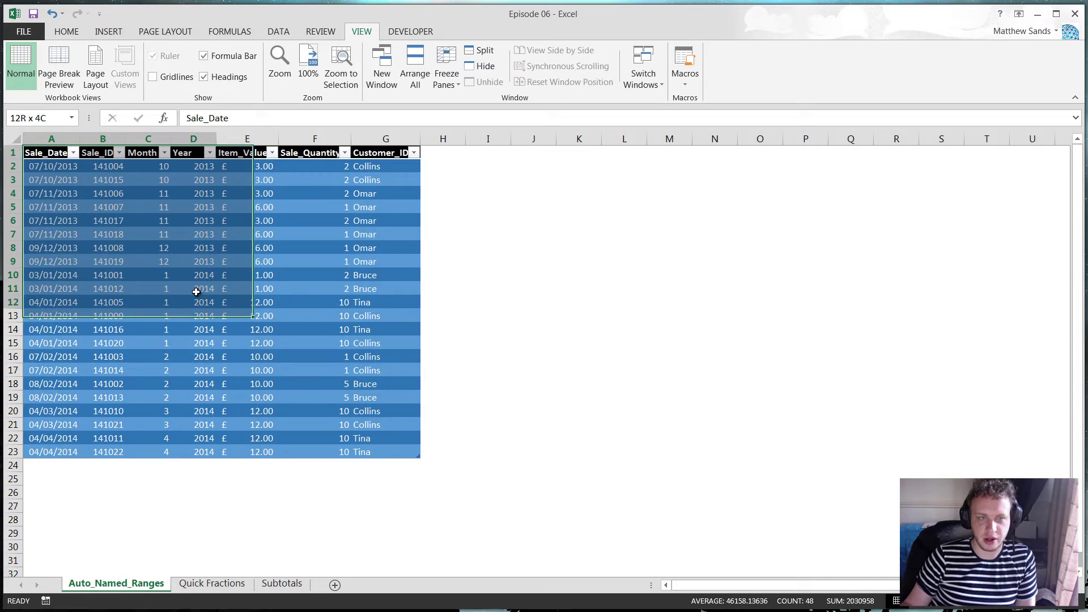
{"action": "left_click", "coordinate": [148, 220]}
{"action": "left_click", "coordinate": [51, 179]}
{"action": "left_click", "coordinate": [47, 153]}
{"action": "mouse_move", "coordinate": [47, 153]}
{"action": "left_mouse_down"}
{"action": "mouse_move", "coordinate": [361, 366]}
{"action": "mouse_move", "coordinate": [389, 452]}
{"action": "mouse_move", "coordinate": [80, 163]}
{"action": "mouse_move", "coordinate": [50, 151]}
{"action": "left_mouse_up"}
{"action": "left_click", "coordinate": [112, 235]}
{"action": "left_click", "coordinate": [174, 250]}
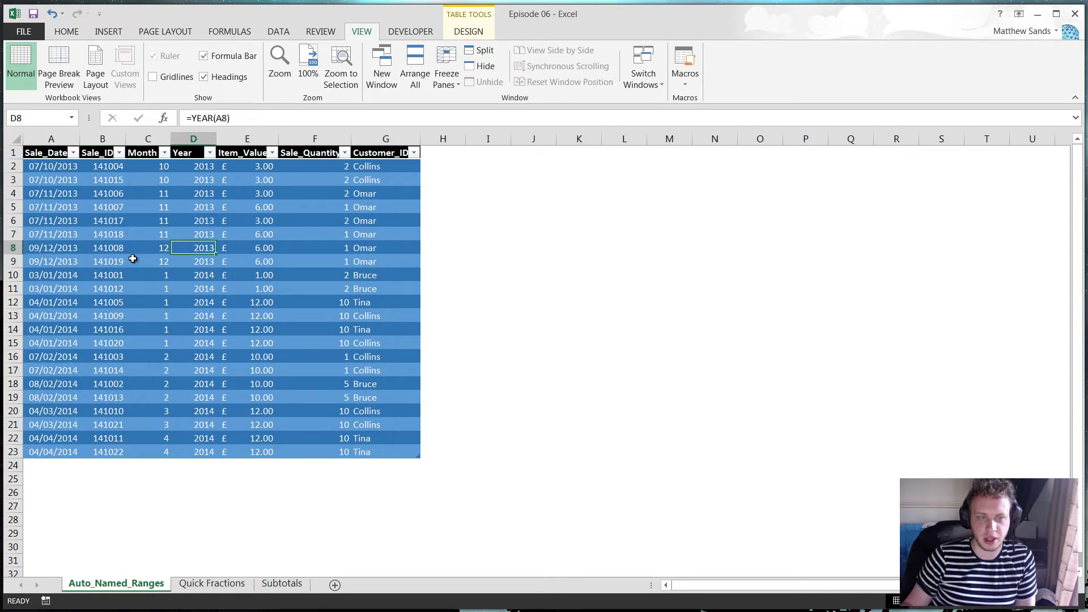
{"action": "left_click", "coordinate": [133, 260]}
{"action": "left_click", "coordinate": [62, 261]}
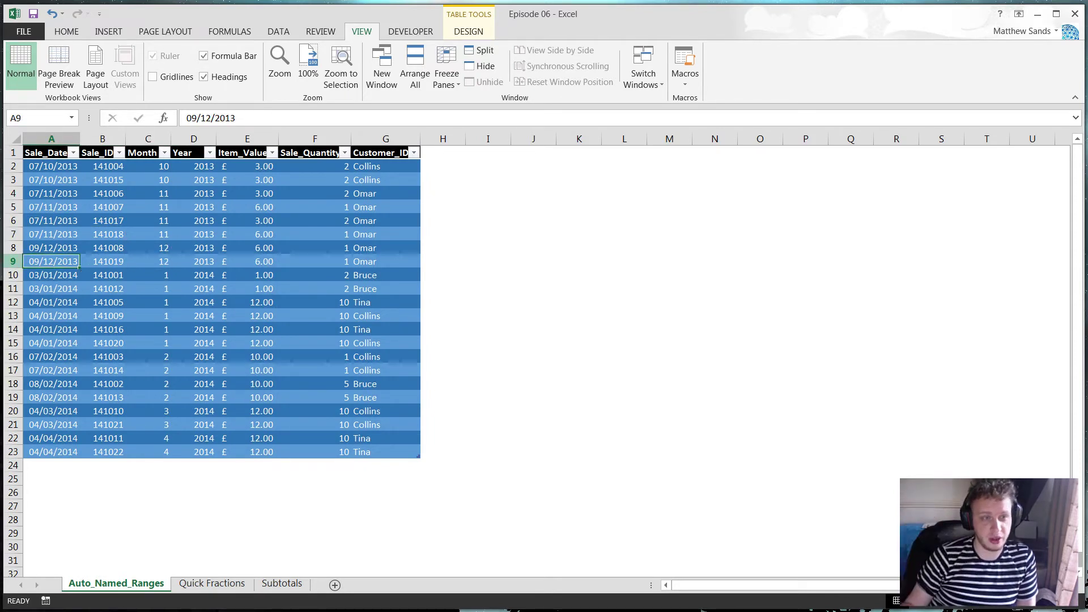
Step: Select Sale_Date A2:A23, jump to B7 via the Name Box, then select G23 back to A1
{"action": "left_click_drag", "start_coordinate": [55, 167], "coordinate": [61, 452]}
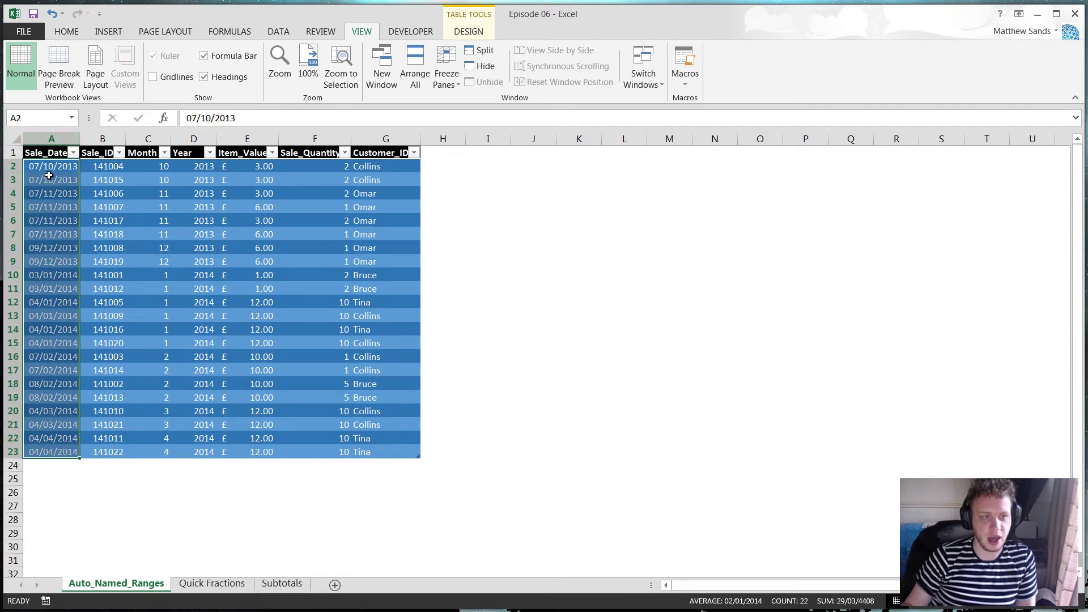
{"action": "left_click", "coordinate": [56, 120]}
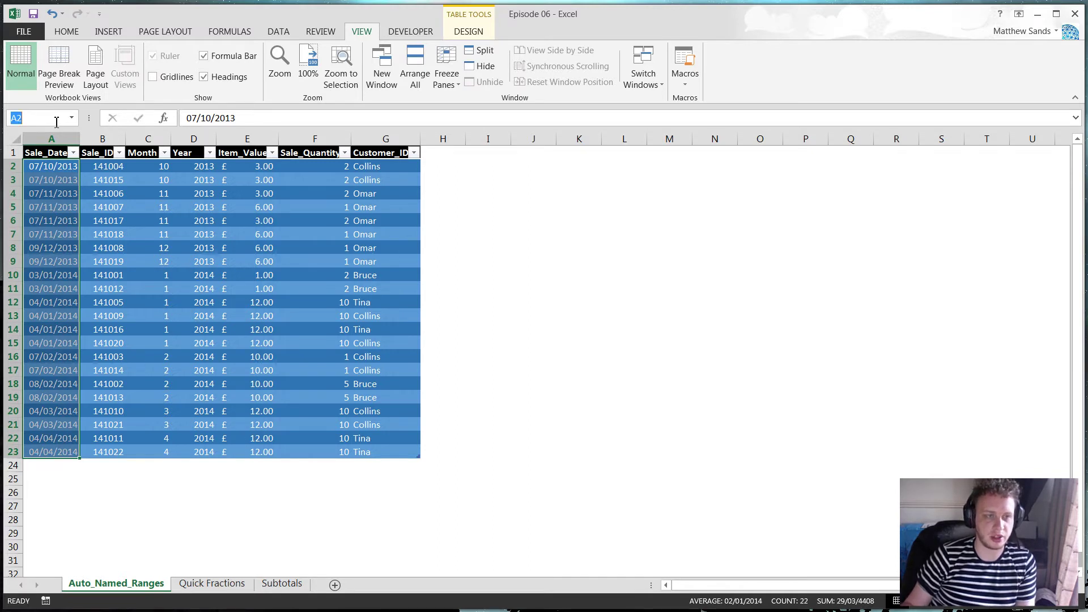
{"action": "type", "text": "B7"}
{"action": "key", "text": "Return"}
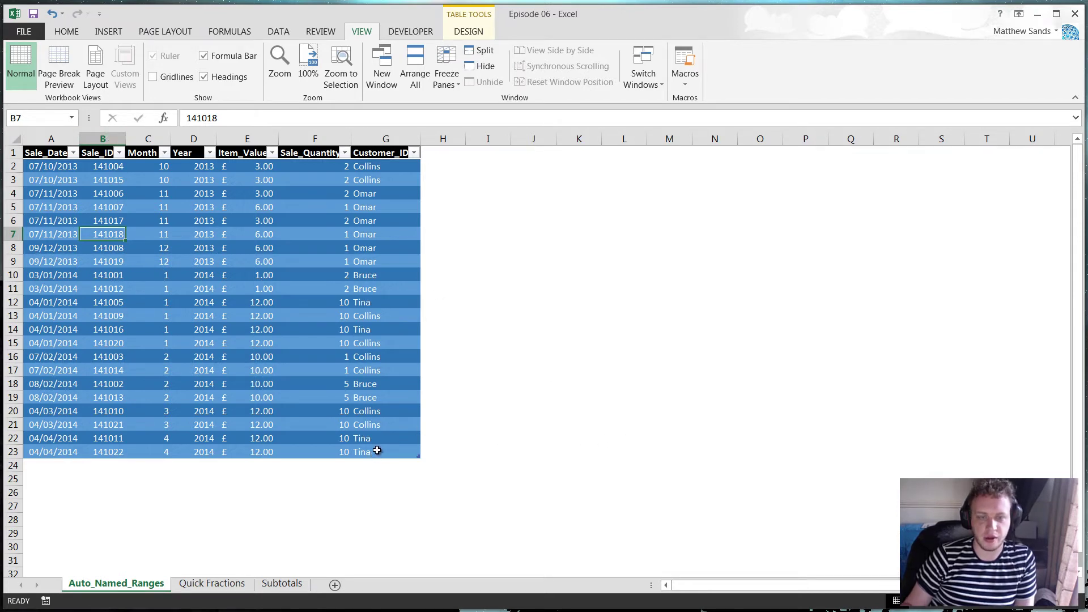
{"action": "left_click_drag", "start_coordinate": [365, 450], "coordinate": [31, 154]}
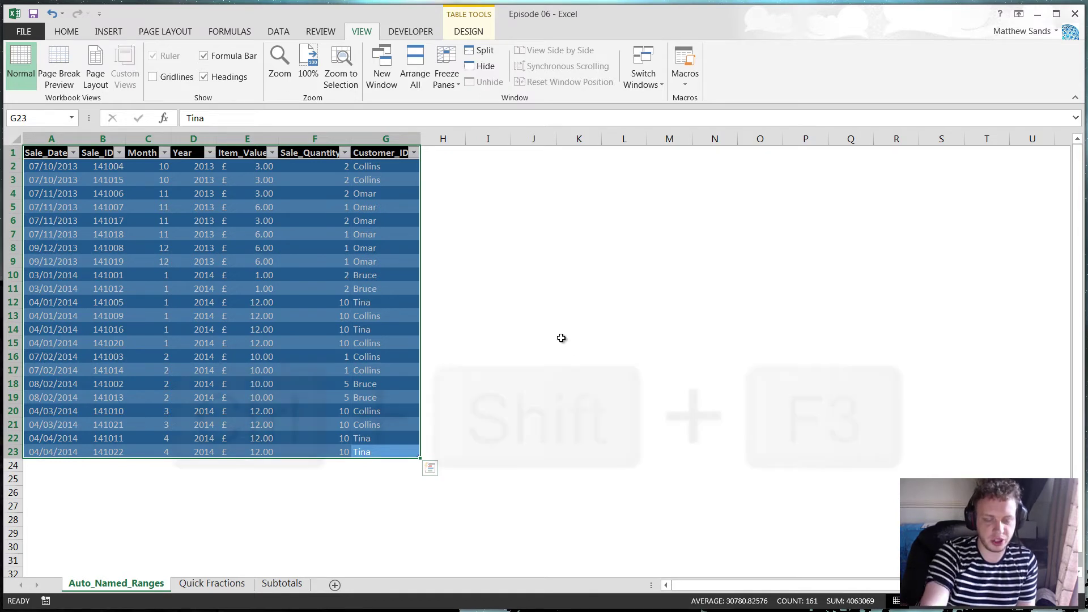
Step: With Ctrl+Shift+F3, create names from the Top row only, with Left column unticked
{"action": "key", "text": "ctrl+shift+F3"}
{"action": "mouse_move", "coordinate": [502, 327]}
{"action": "left_mouse_down"}
{"action": "mouse_move", "coordinate": [394, 176]}
{"action": "mouse_move", "coordinate": [475, 205]}
{"action": "left_mouse_up"}
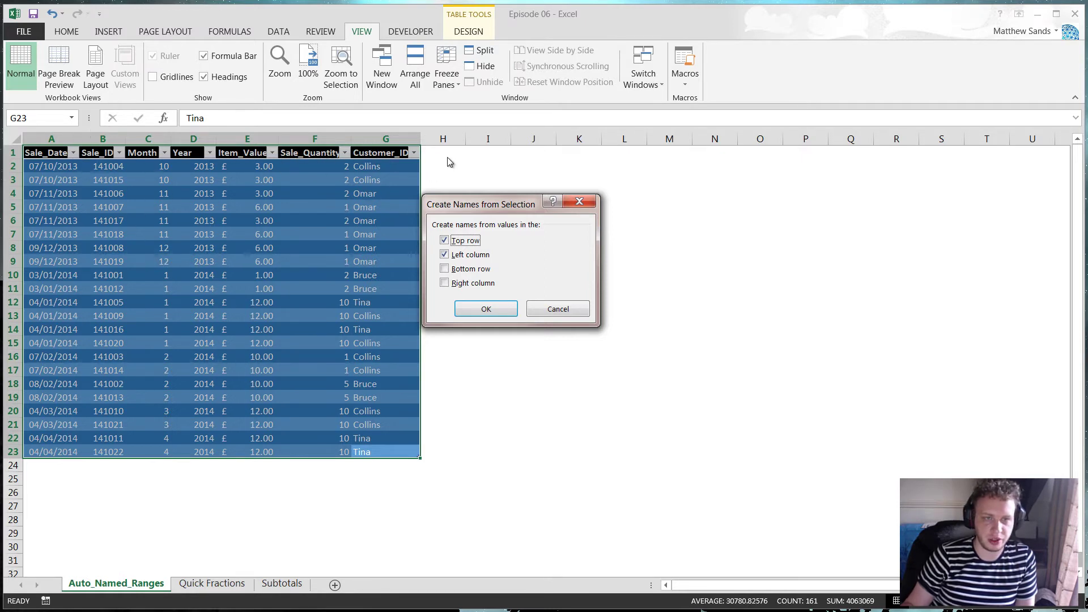
{"action": "left_click", "coordinate": [444, 255]}
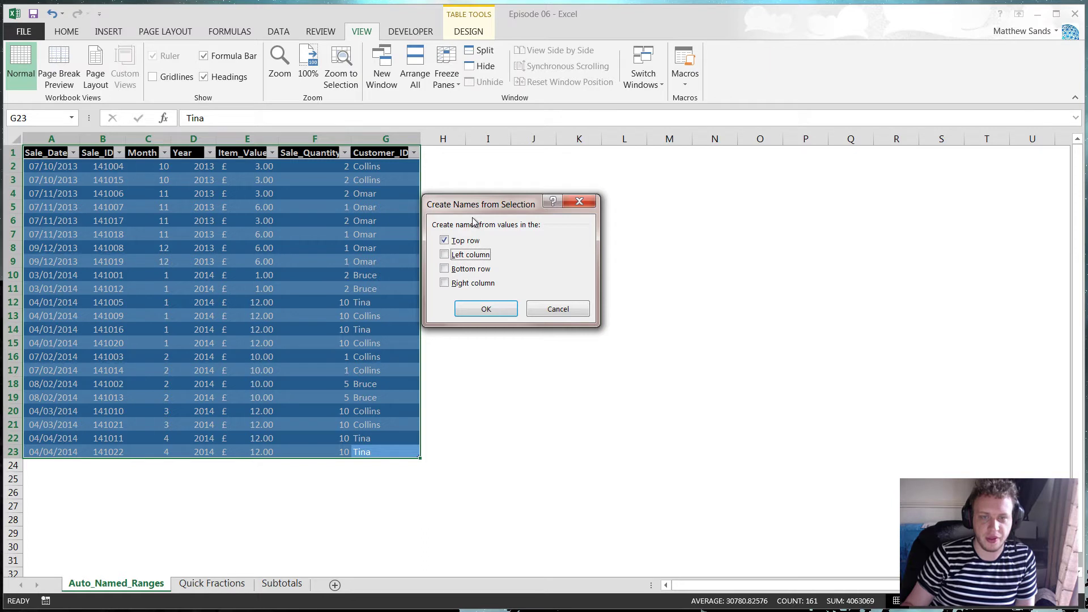
{"action": "left_click", "coordinate": [491, 312]}
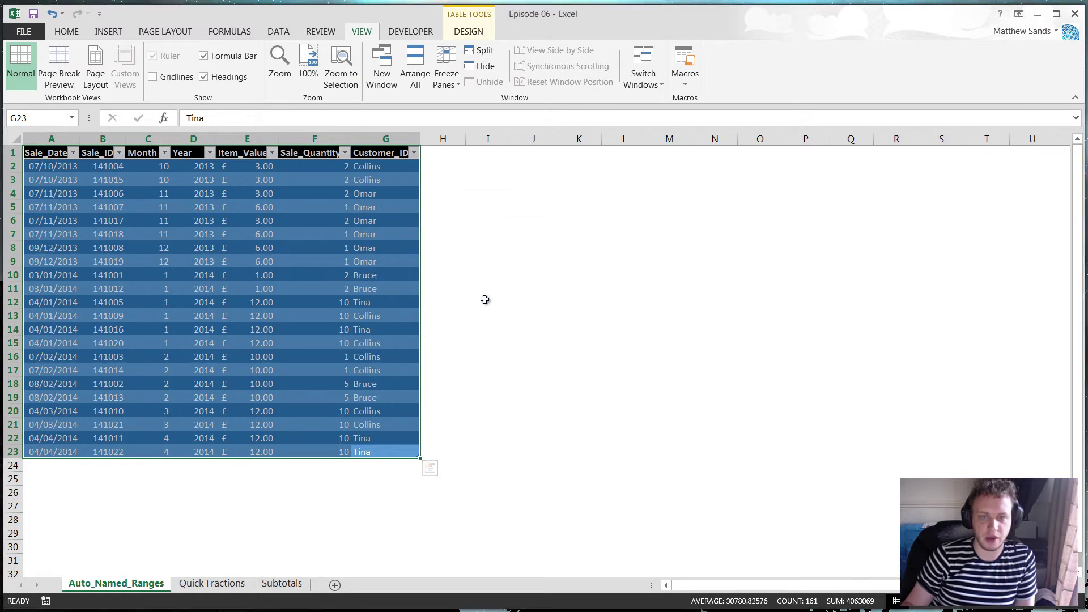
Step: Pick Item_Value, Month and Year from the Name Box list to confirm each selects its column
{"action": "left_click", "coordinate": [488, 194]}
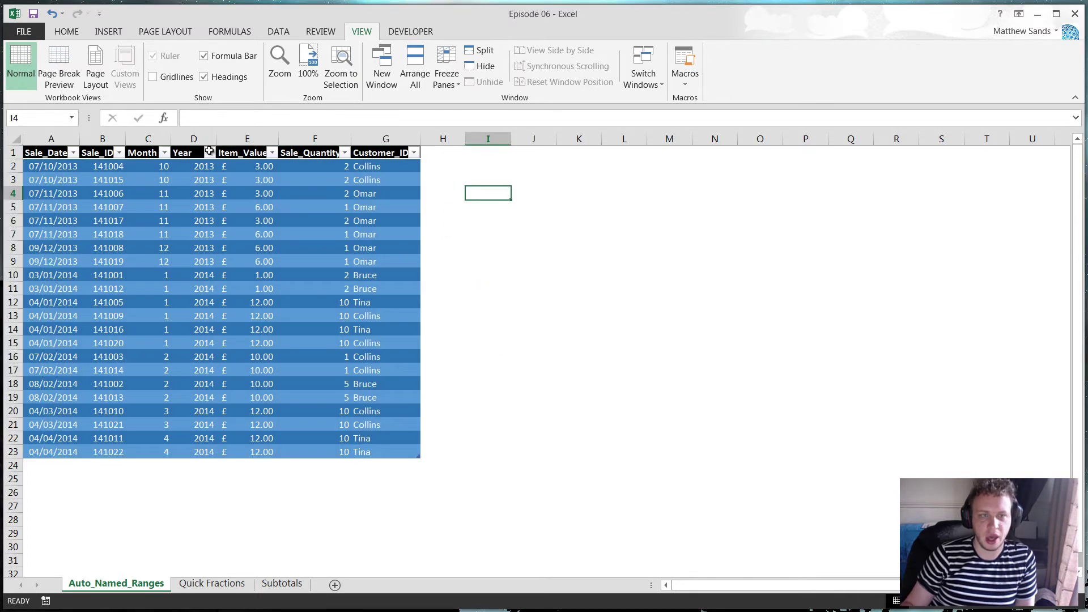
{"action": "left_click", "coordinate": [71, 118]}
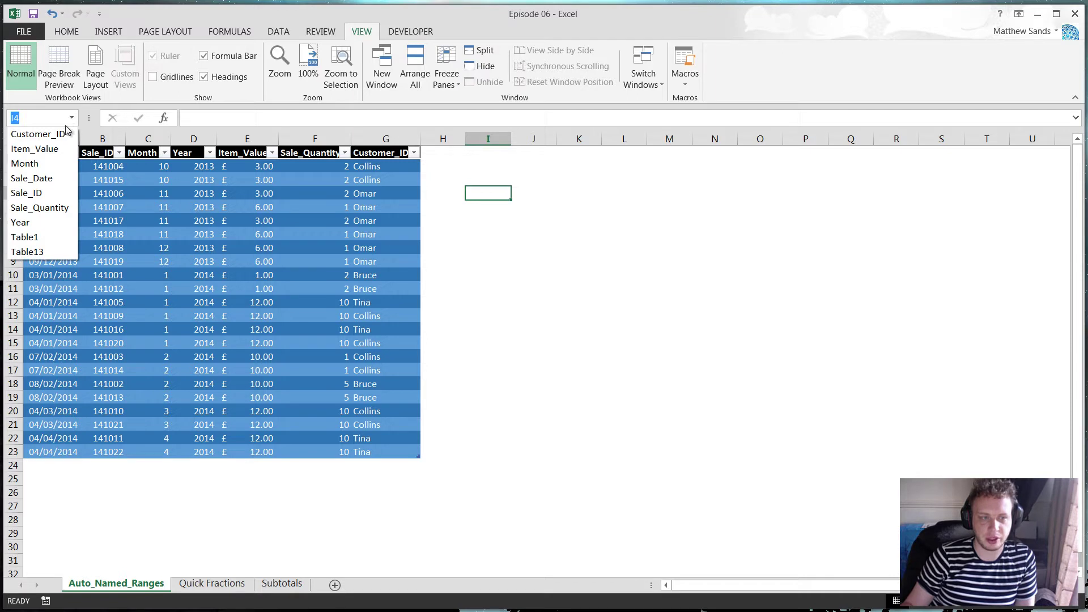
{"action": "left_click", "coordinate": [49, 148]}
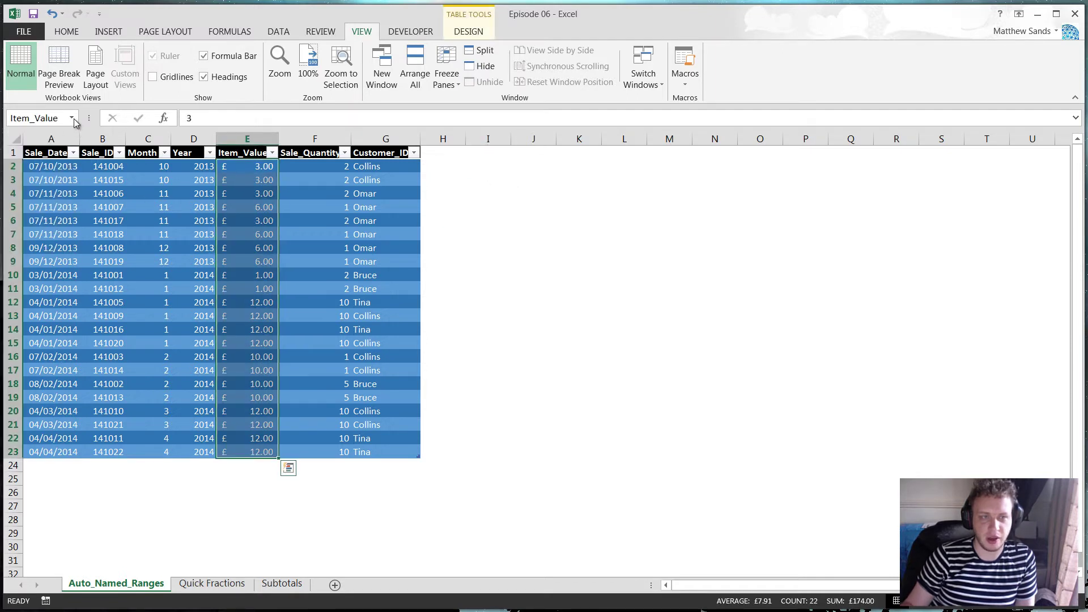
{"action": "left_click", "coordinate": [71, 118]}
{"action": "left_click", "coordinate": [41, 161]}
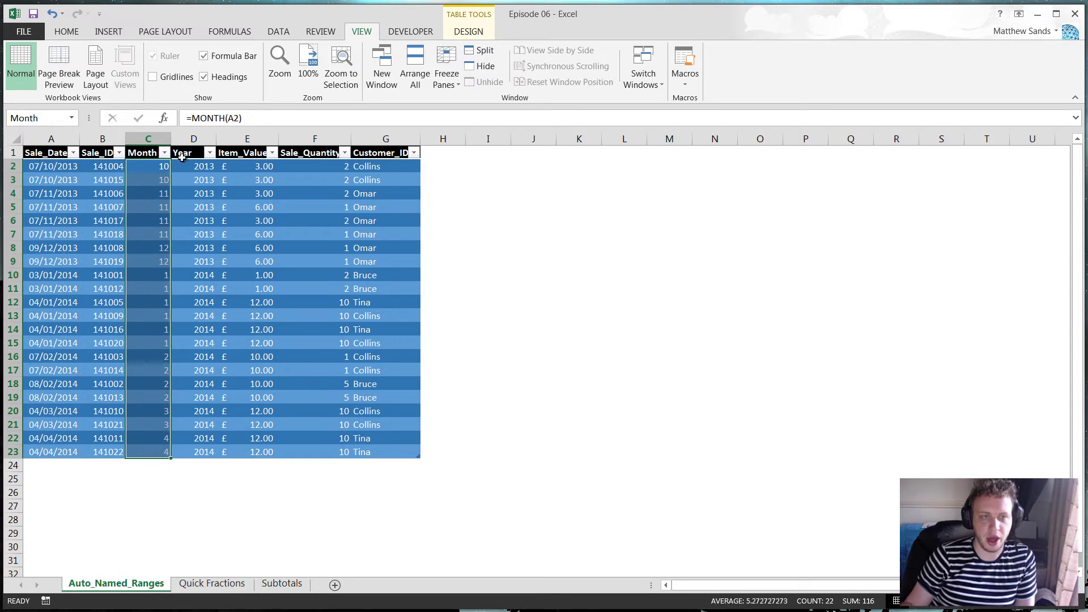
{"action": "left_click", "coordinate": [201, 167]}
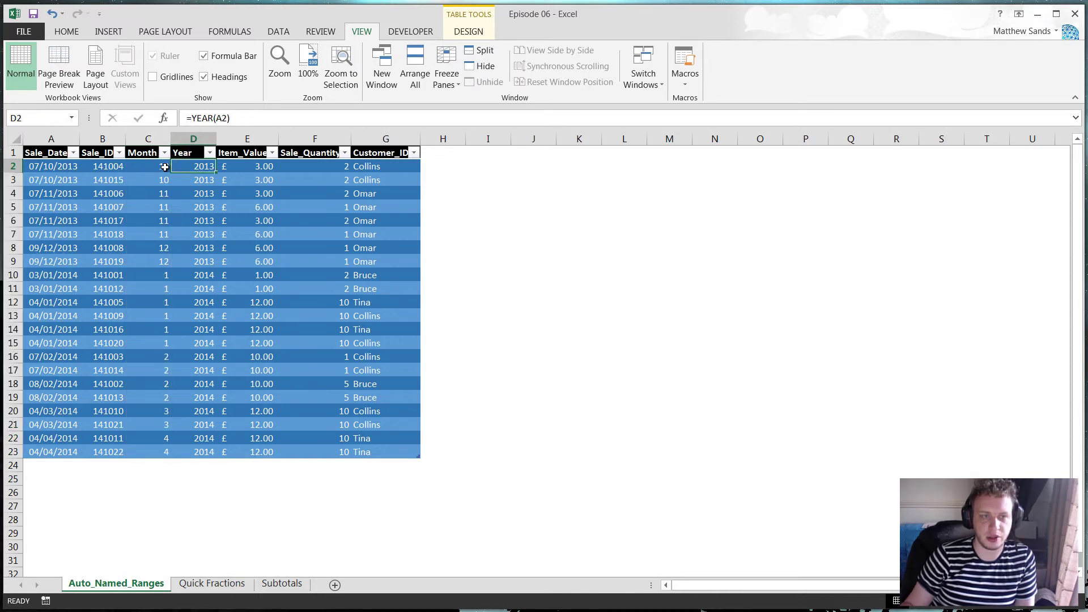
{"action": "left_click", "coordinate": [72, 118]}
{"action": "left_click", "coordinate": [44, 223]}
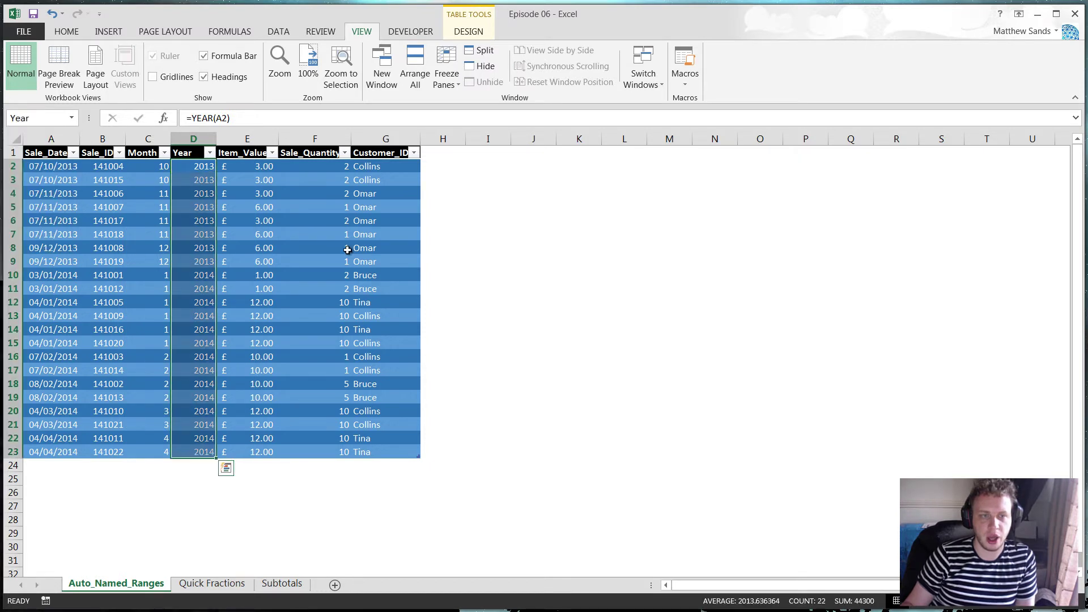
{"action": "left_click", "coordinate": [487, 163]}
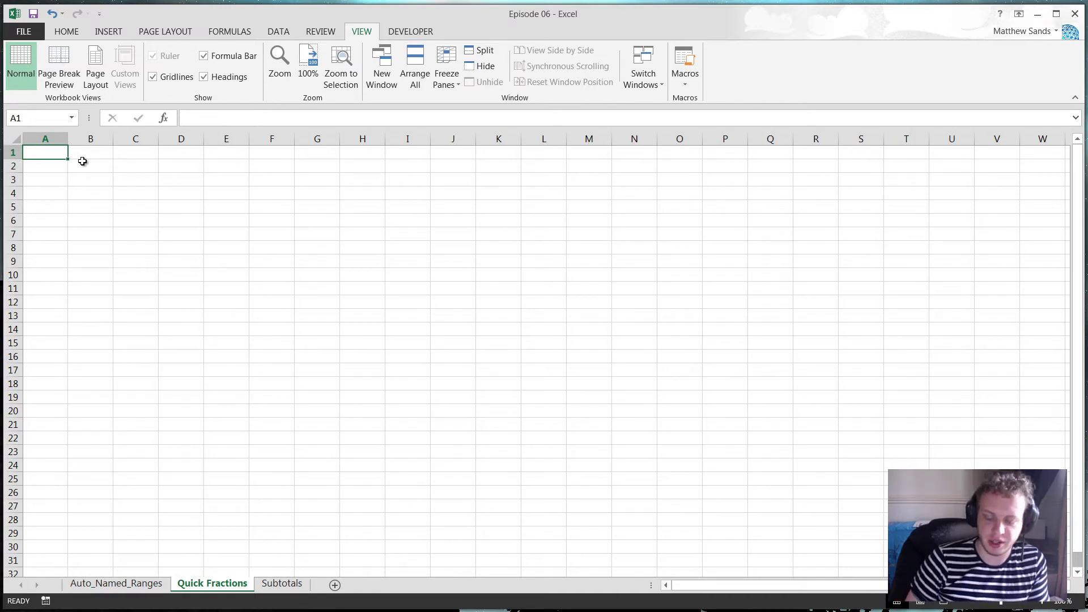
Step: Enter 1/03 in A1, see it stored as a date, and delete it
{"action": "type", "text": "1/3"}
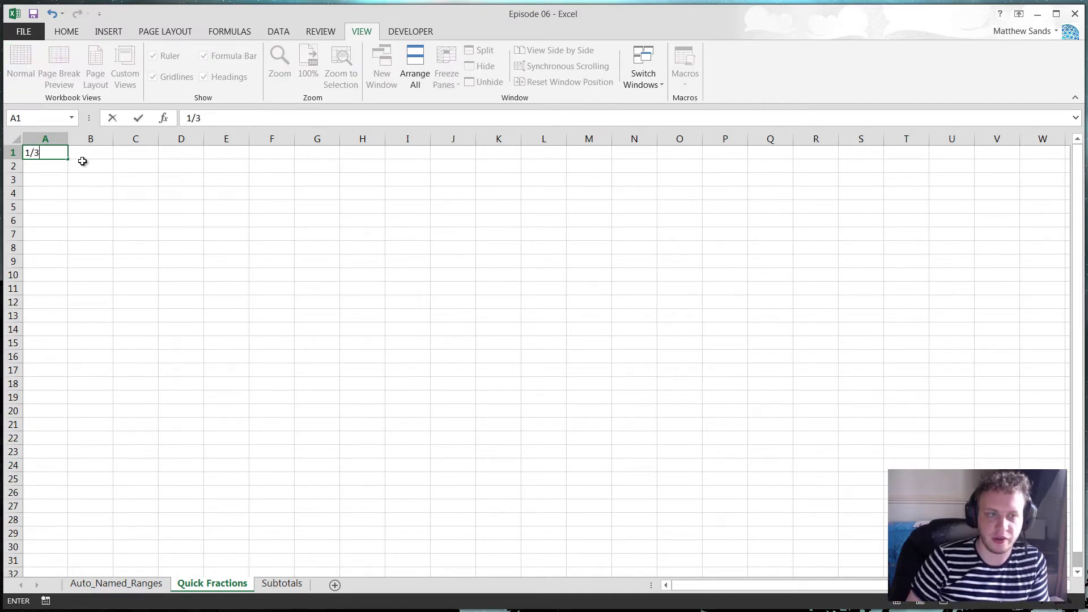
{"action": "type", "text": "/03"}
{"action": "key", "text": "Return"}
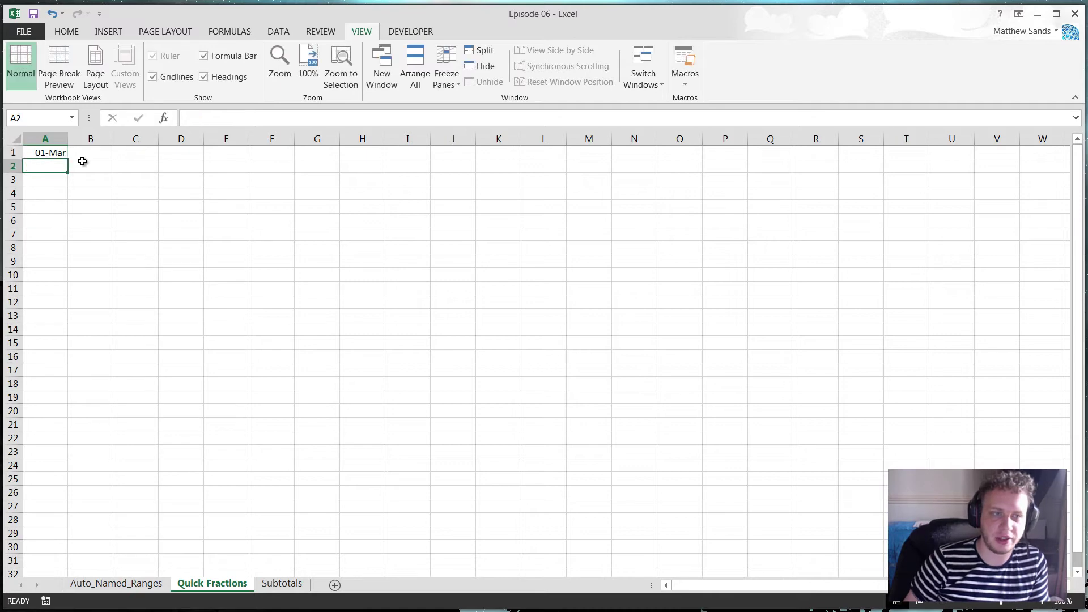
{"action": "left_click", "coordinate": [41, 156]}
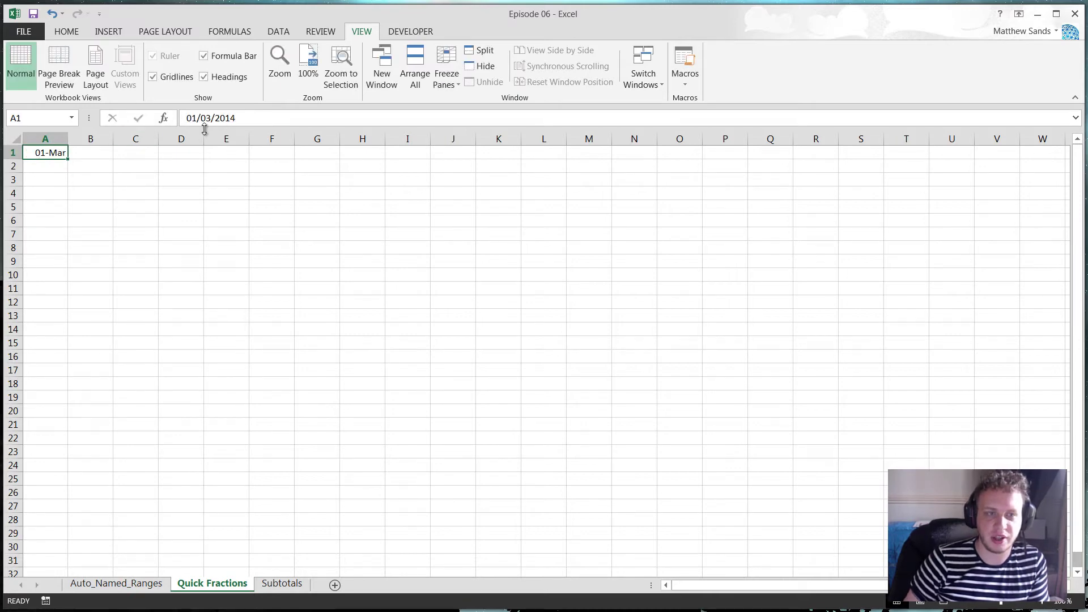
{"action": "left_click", "coordinate": [54, 166]}
{"action": "key", "text": "Up"}
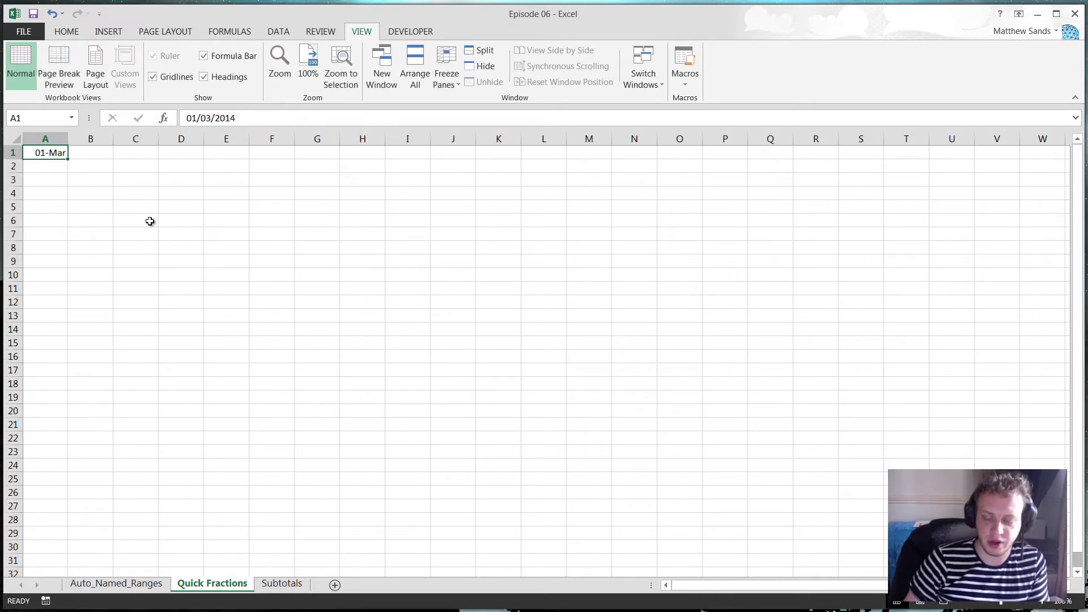
{"action": "key", "text": "Delete"}
Step: Empty A1 and re-enter 1/03, which is committed as the date 01-Mar
{"action": "type", "text": "0."}
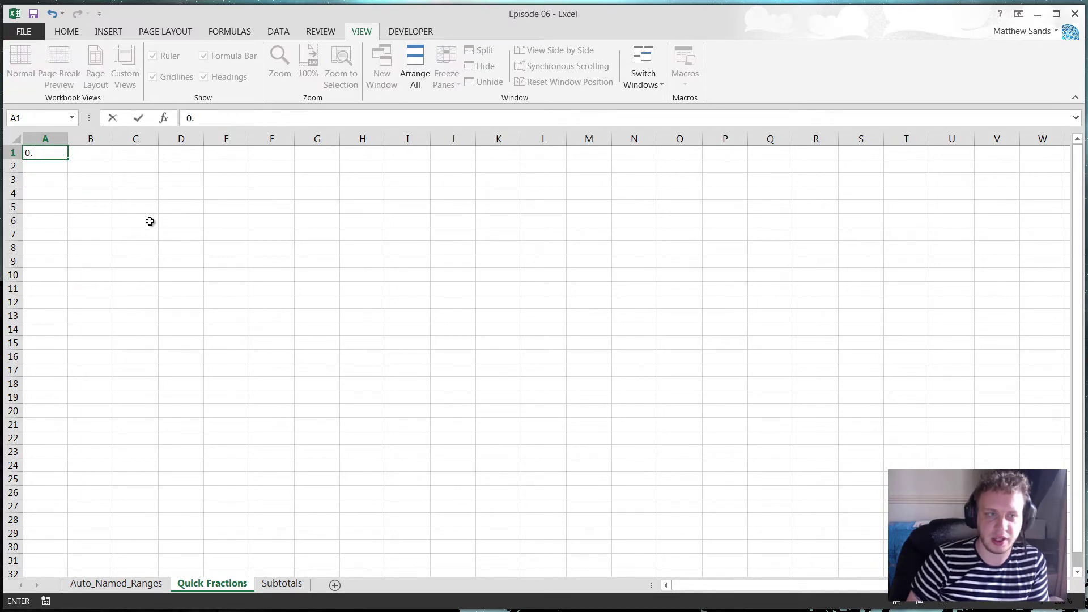
{"action": "type", "text": "3333333333333333"}
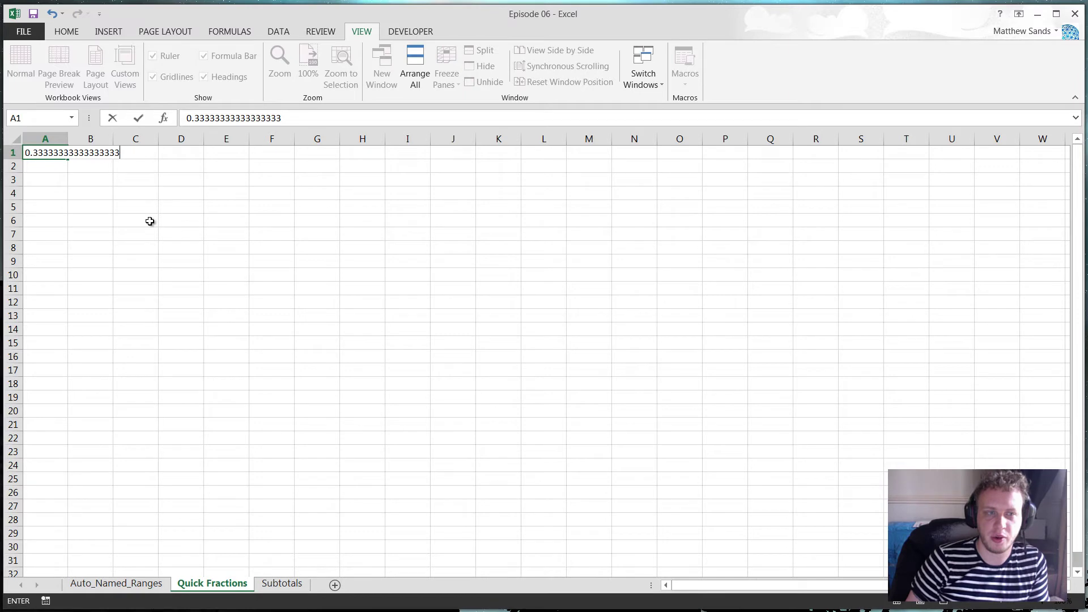
{"action": "key", "text": "BackSpace"}
{"action": "key", "text": "BackSpace"}
{"action": "key", "text": "BackSpace"}
{"action": "key", "text": "BackSpace"}
{"action": "key", "text": "BackSpace"}
{"action": "key", "text": "BackSpace"}
{"action": "key", "text": "BackSpace"}
{"action": "key", "text": "BackSpace"}
{"action": "key", "text": "BackSpace"}
{"action": "key", "text": "BackSpace"}
{"action": "key", "text": "BackSpace"}
{"action": "key", "text": "BackSpace"}
{"action": "key", "text": "BackSpace"}
{"action": "key", "text": "BackSpace"}
{"action": "key", "text": "BackSpace"}
{"action": "key", "text": "BackSpace"}
{"action": "key", "text": "BackSpace"}
{"action": "key", "text": "BackSpace"}
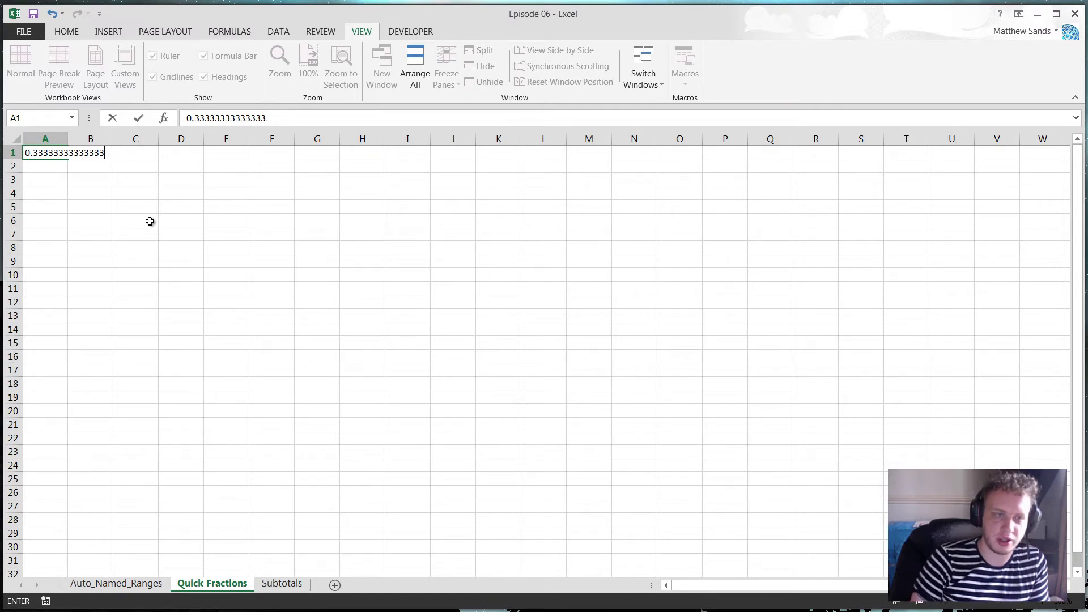
{"action": "key", "text": "Return"}
{"action": "key", "text": "Up"}
{"action": "type", "text": "1"}
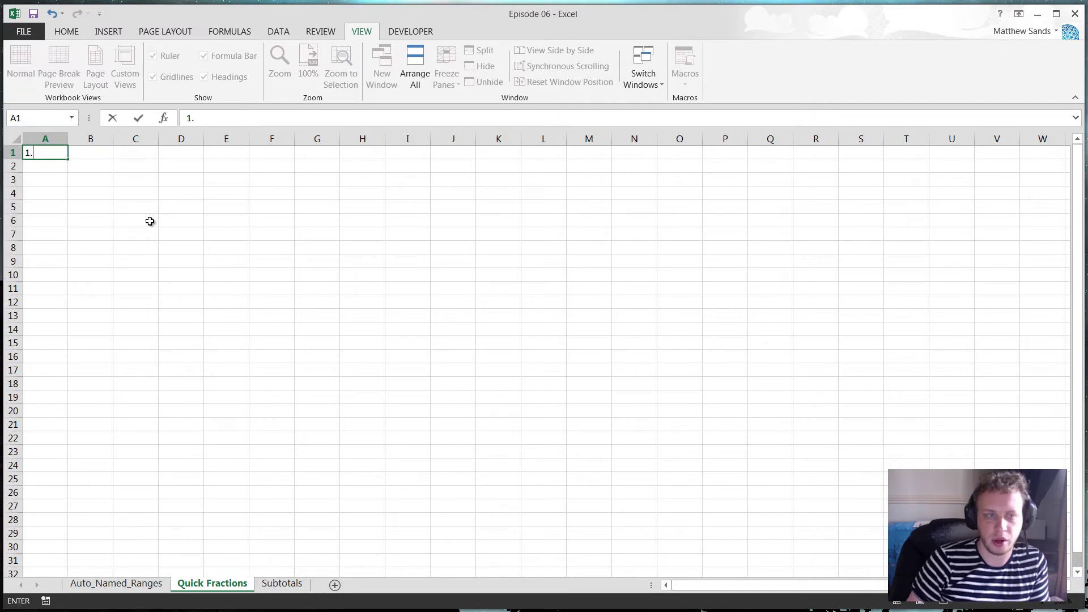
{"action": "type", "text": "/03"}
{"action": "key", "text": "ctrl+Return"}
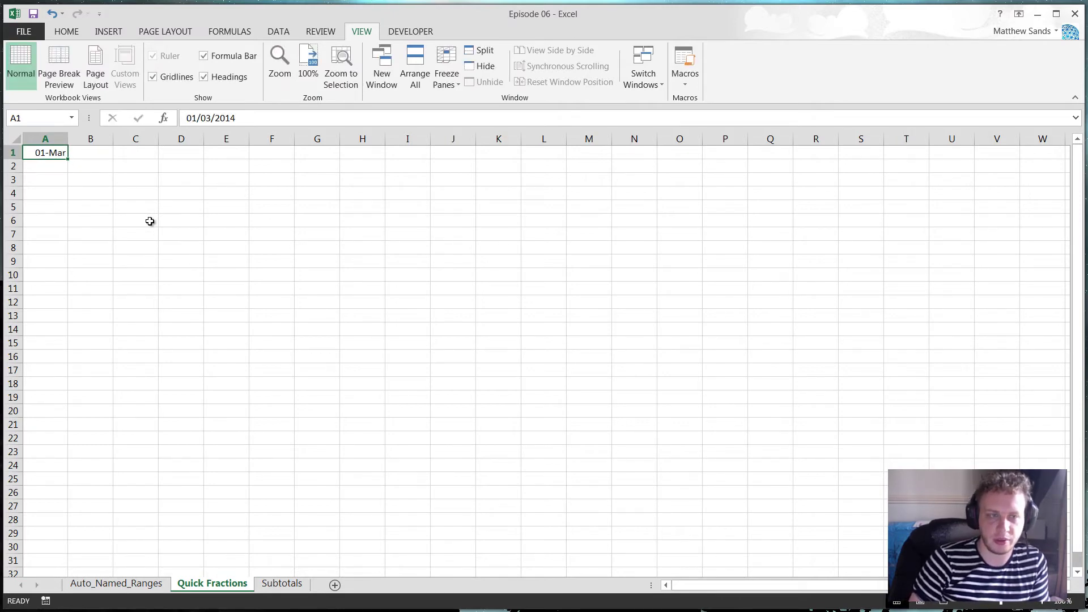
Step: Delete the 01-Mar date from A1 and return to A1 with Ctrl+Home
{"action": "key", "text": "Delete"}
{"action": "key", "text": "End"}
{"action": "key", "text": "Right"}
{"action": "key", "text": "Left"}
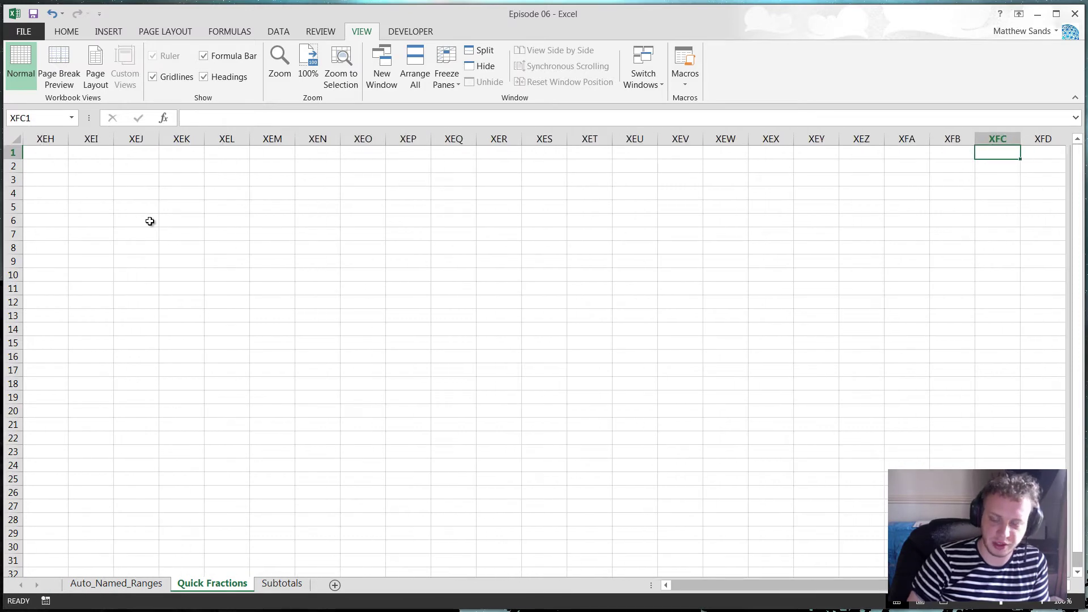
{"action": "key", "text": "ctrl+Home"}
{"action": "key", "text": "Right"}
{"action": "key", "text": "Left"}
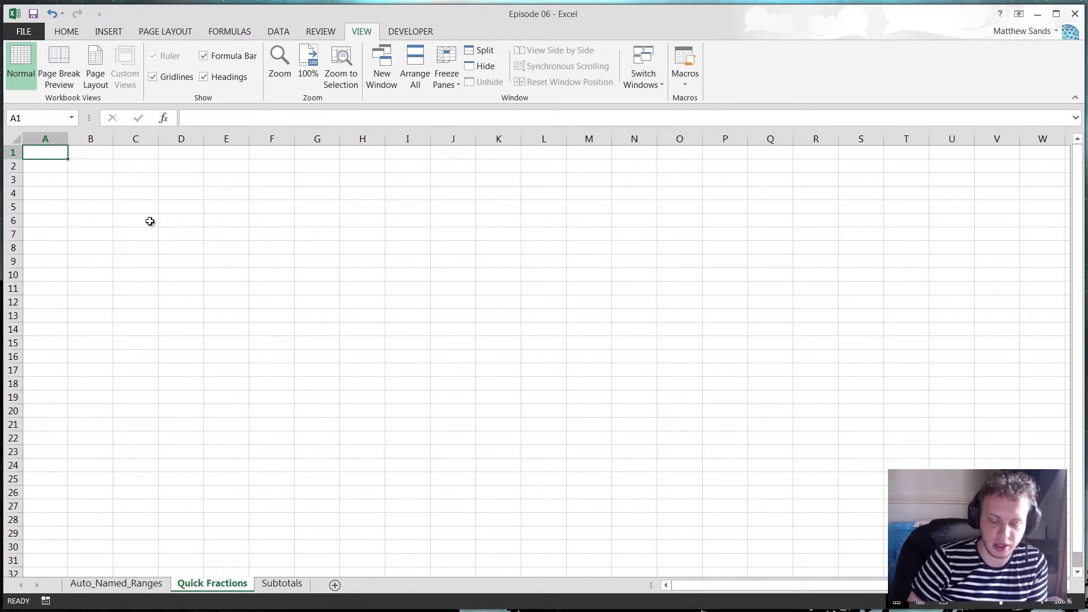
Step: Enter 0 1/3 in A1 so it shows as the fraction 1/3, and check its value
{"action": "type", "text": "0 1/3"}
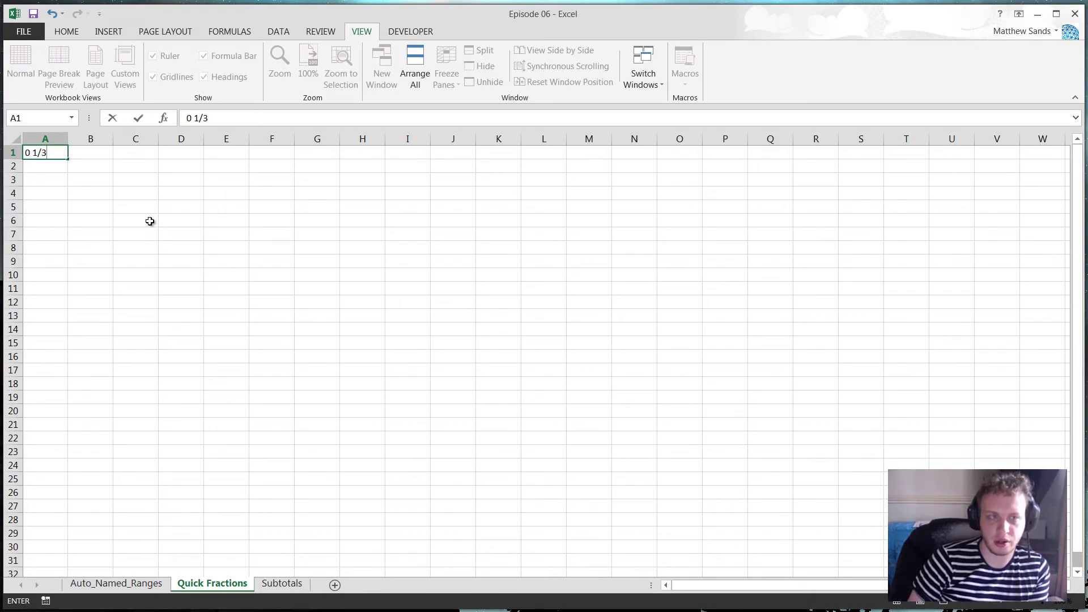
{"action": "key", "text": "Return"}
{"action": "key", "text": "Up"}
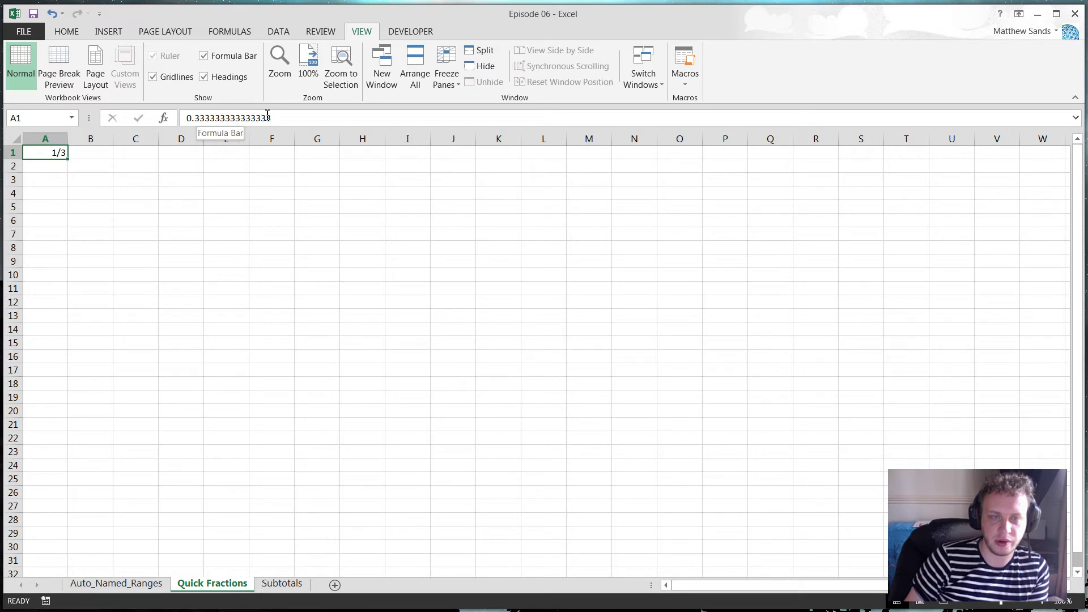
{"action": "left_click", "coordinate": [46, 164]}
{"action": "left_click", "coordinate": [53, 153]}
{"action": "left_click", "coordinate": [50, 169]}
Step: Enter 0 1/2 in A2 and compare the stored values of A1 and A2
{"action": "type", "text": "0"}
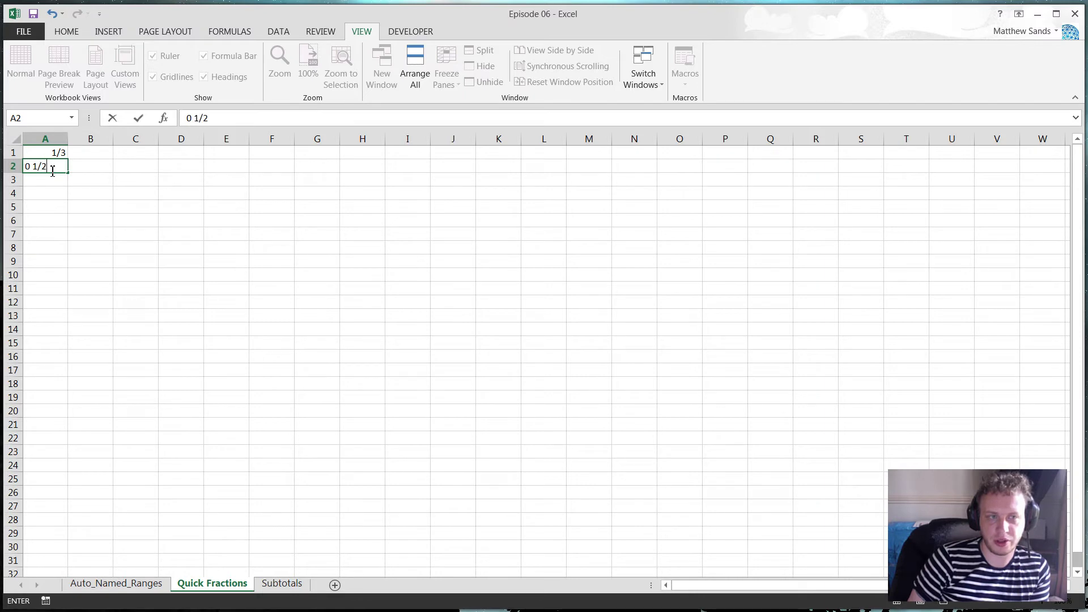
{"action": "type", "text": " 1/2"}
{"action": "key", "text": "Return"}
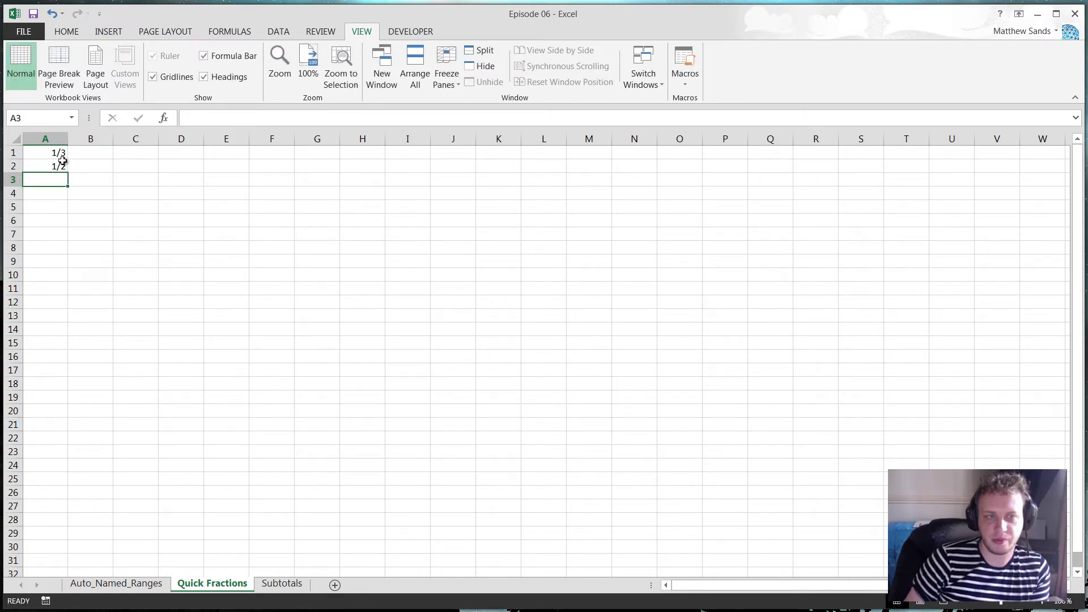
{"action": "left_click", "coordinate": [60, 165]}
{"action": "left_click", "coordinate": [87, 166]}
{"action": "left_click", "coordinate": [34, 168]}
{"action": "left_click", "coordinate": [49, 157]}
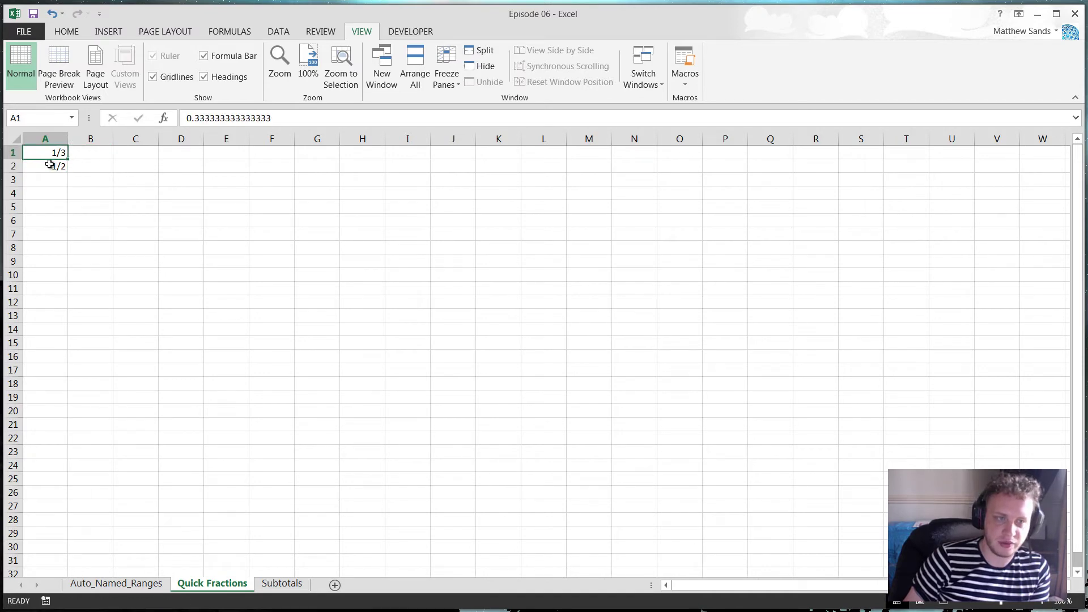
{"action": "left_click", "coordinate": [50, 166]}
{"action": "left_click", "coordinate": [54, 152]}
{"action": "left_click", "coordinate": [57, 166]}
{"action": "left_click", "coordinate": [56, 152]}
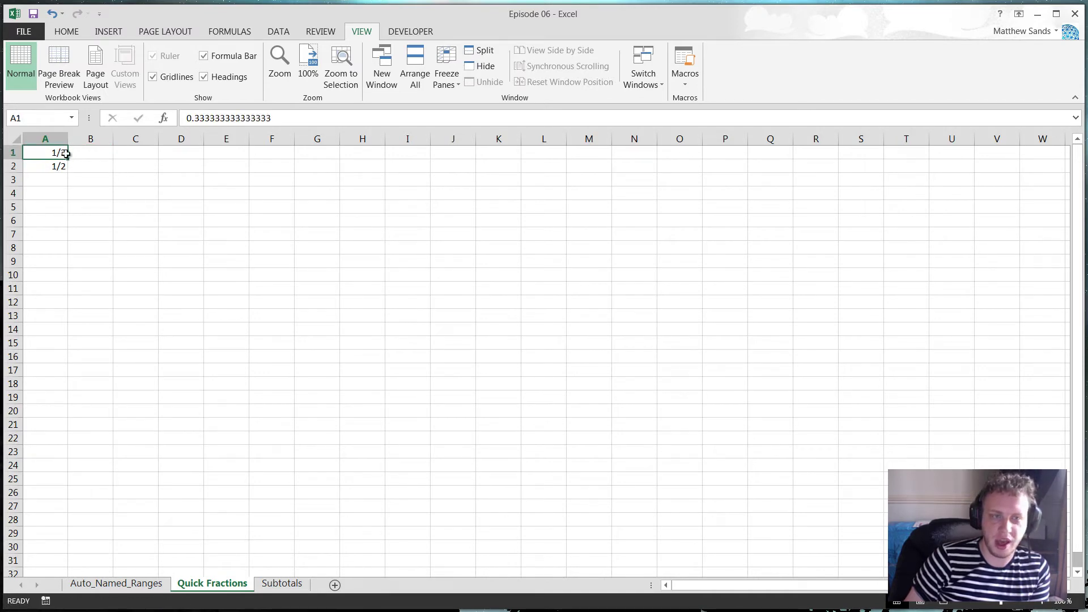
{"action": "left_click", "coordinate": [53, 165]}
Step: Enter 0 7/8 in A3 and check its value
{"action": "left_click", "coordinate": [56, 180]}
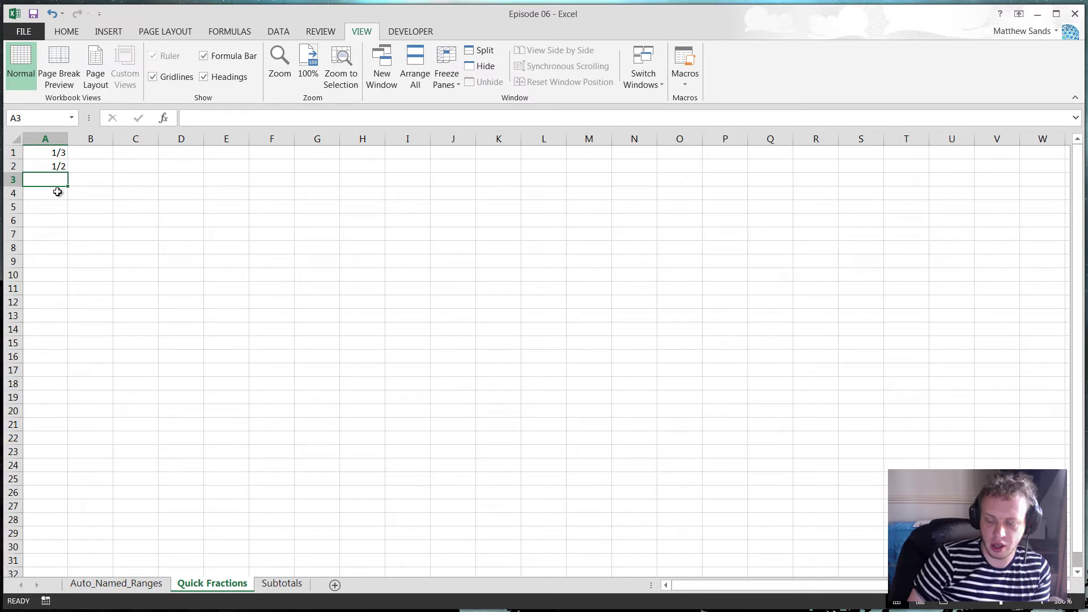
{"action": "type", "text": "0 7/8"}
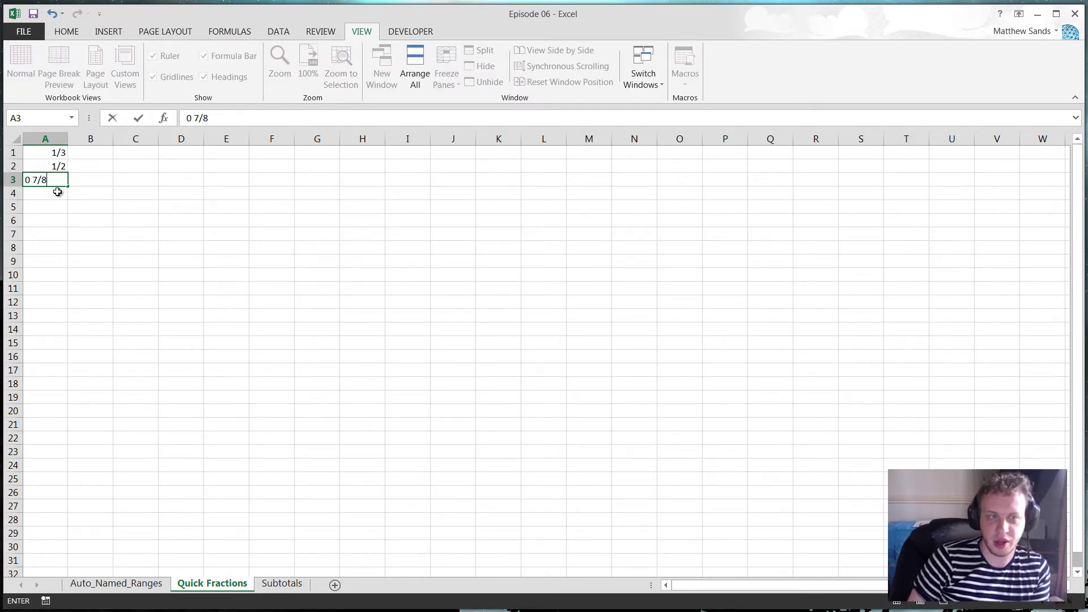
{"action": "key", "text": "Return"}
{"action": "key", "text": "Up"}
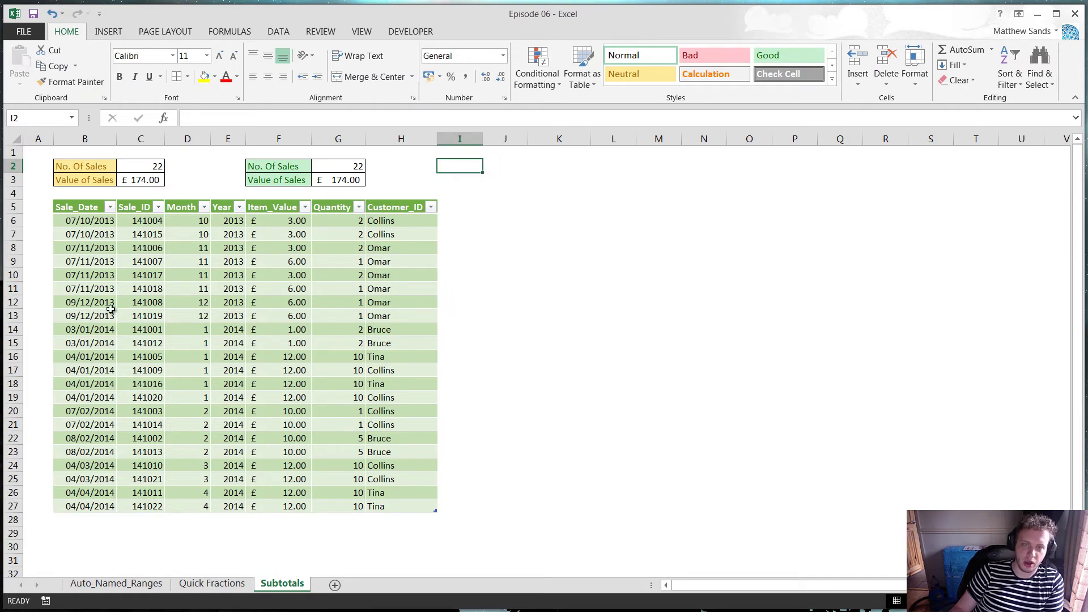
Step: Inspect the COUNT formula in C2 and the SUM formula in C3
{"action": "left_click", "coordinate": [146, 166]}
{"action": "left_click", "coordinate": [133, 178]}
{"action": "left_click", "coordinate": [151, 162]}
Step: Inspect the SUBTOTAL count and value formulas in G2 and G3
{"action": "left_click", "coordinate": [341, 179]}
{"action": "left_click", "coordinate": [342, 164]}
{"action": "left_click", "coordinate": [343, 177]}
{"action": "left_click", "coordinate": [346, 165]}
{"action": "left_click", "coordinate": [347, 178]}
{"action": "left_click", "coordinate": [357, 164]}
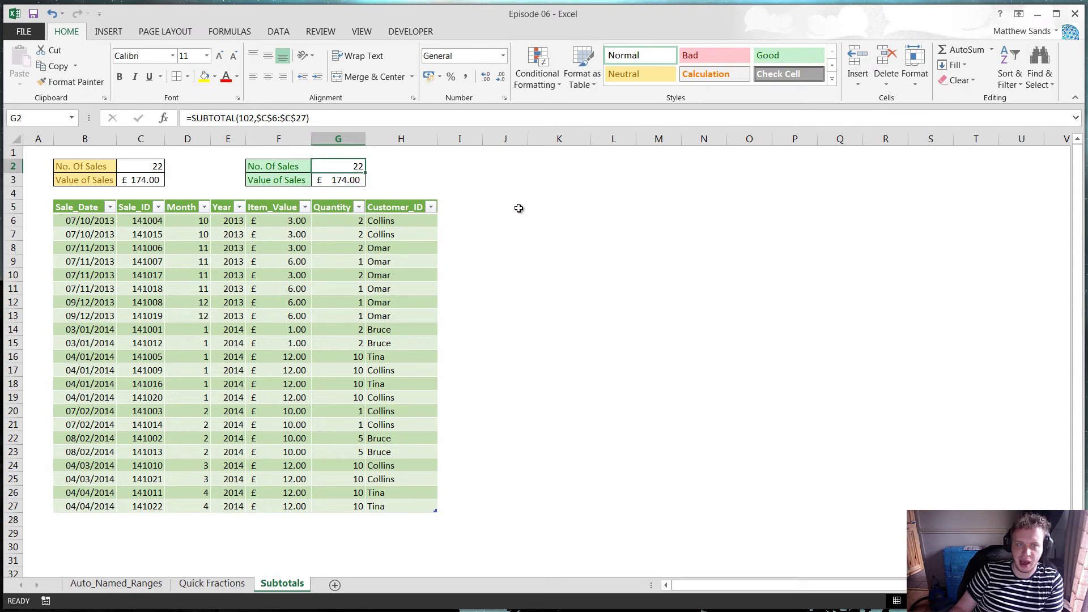
{"action": "left_click", "coordinate": [518, 208]}
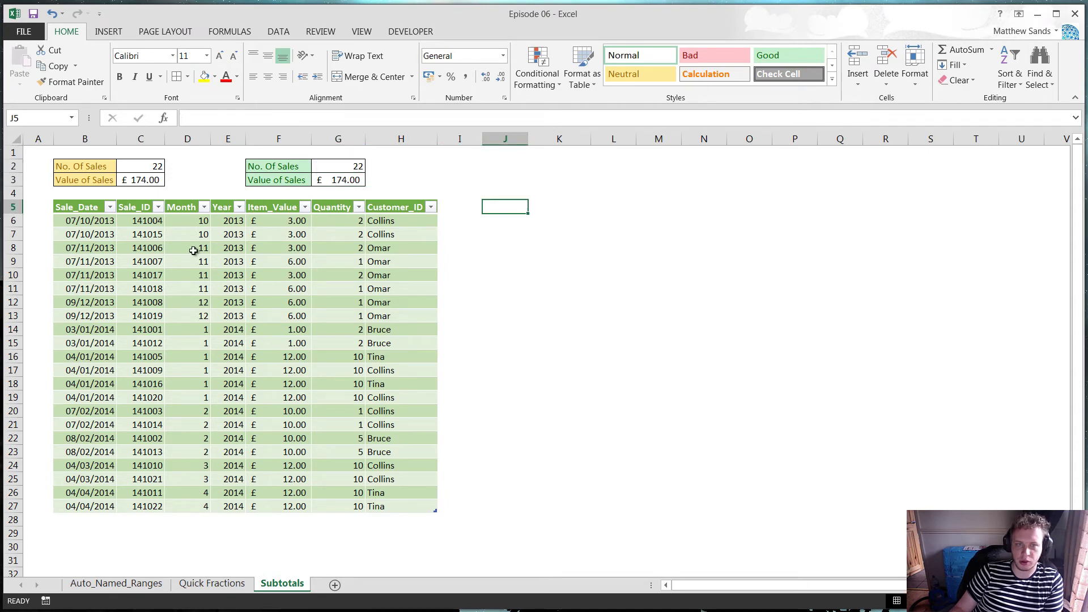
Step: Filter Customer_ID to one customer and compare SUBTOTAL's 4 and £22.00 with COUNT's 22
{"action": "left_click", "coordinate": [431, 207]}
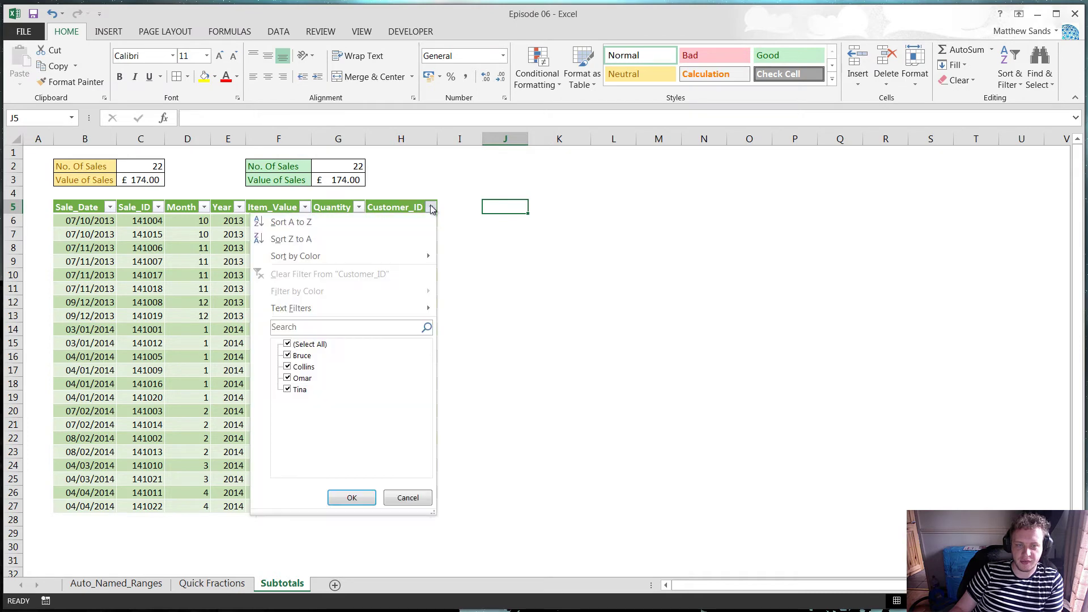
{"action": "left_click", "coordinate": [289, 345]}
{"action": "left_click", "coordinate": [292, 356]}
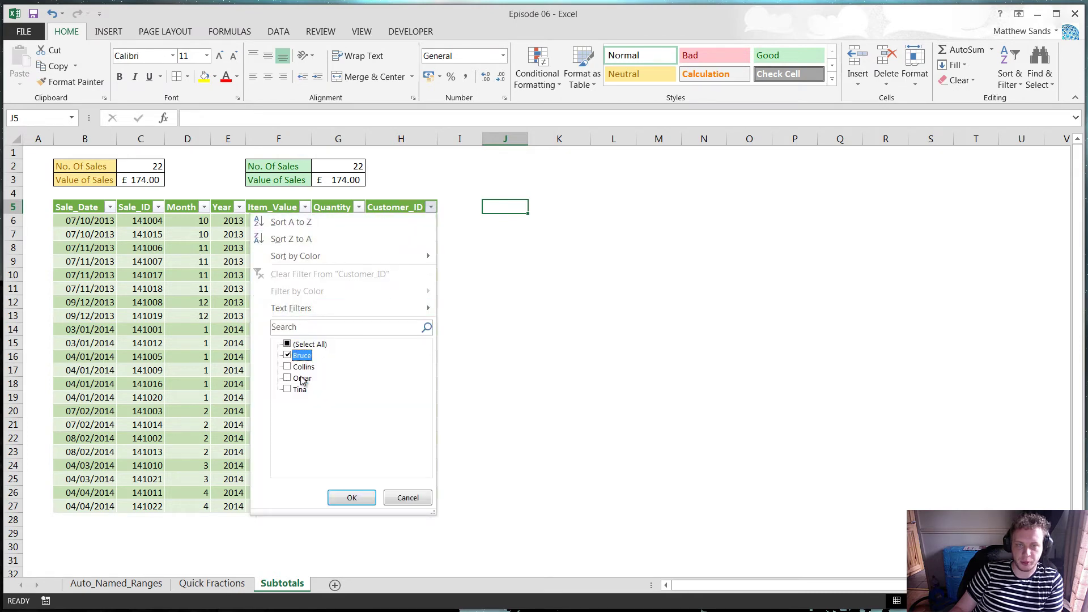
{"action": "left_click", "coordinate": [350, 498]}
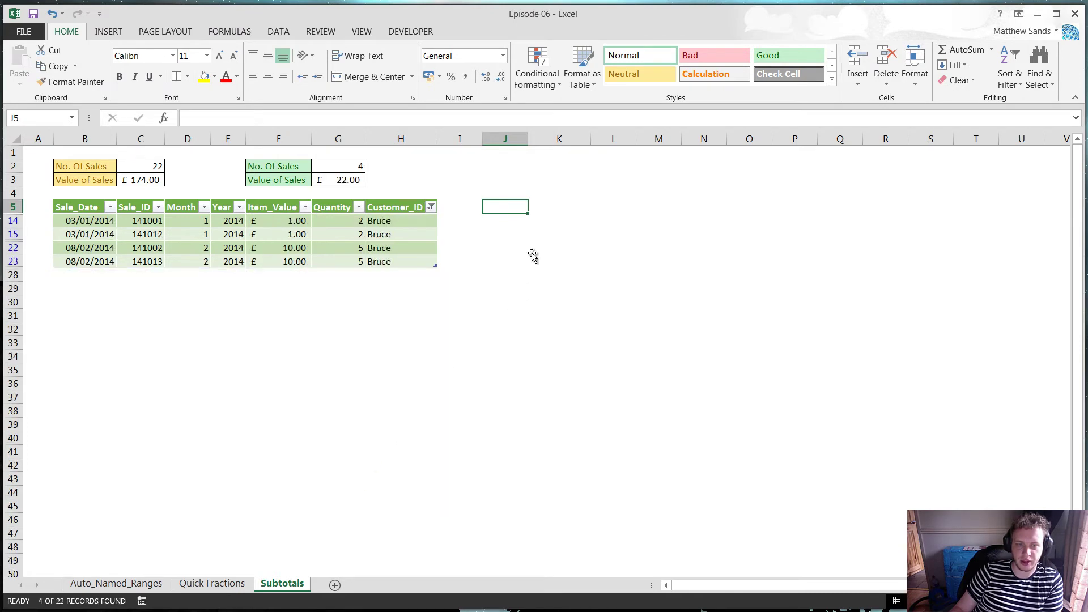
{"action": "left_click", "coordinate": [533, 251]}
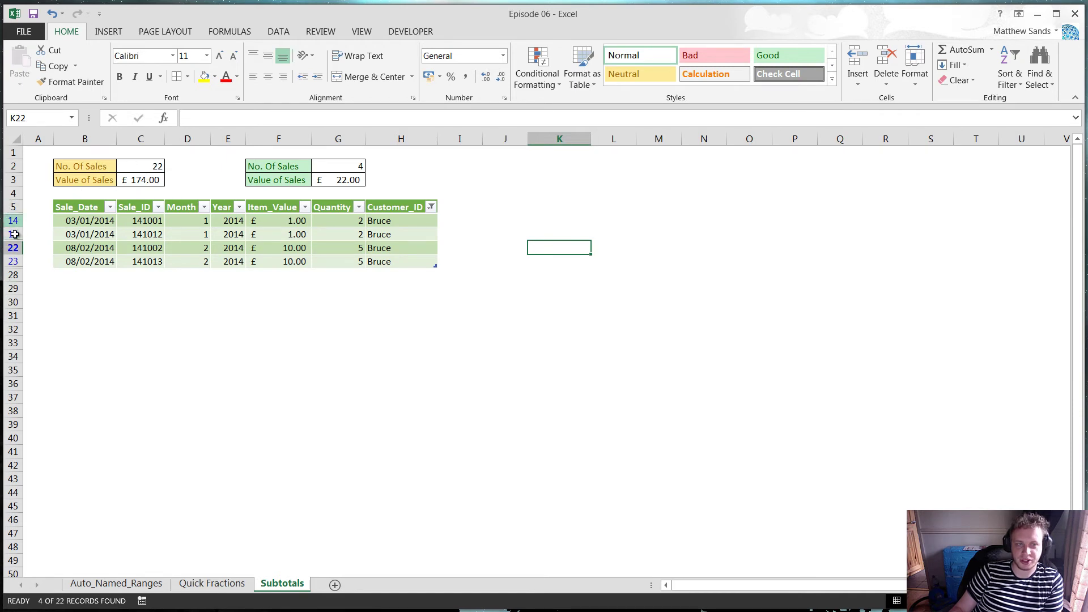
{"action": "left_click", "coordinate": [159, 176]}
{"action": "left_click", "coordinate": [428, 316]}
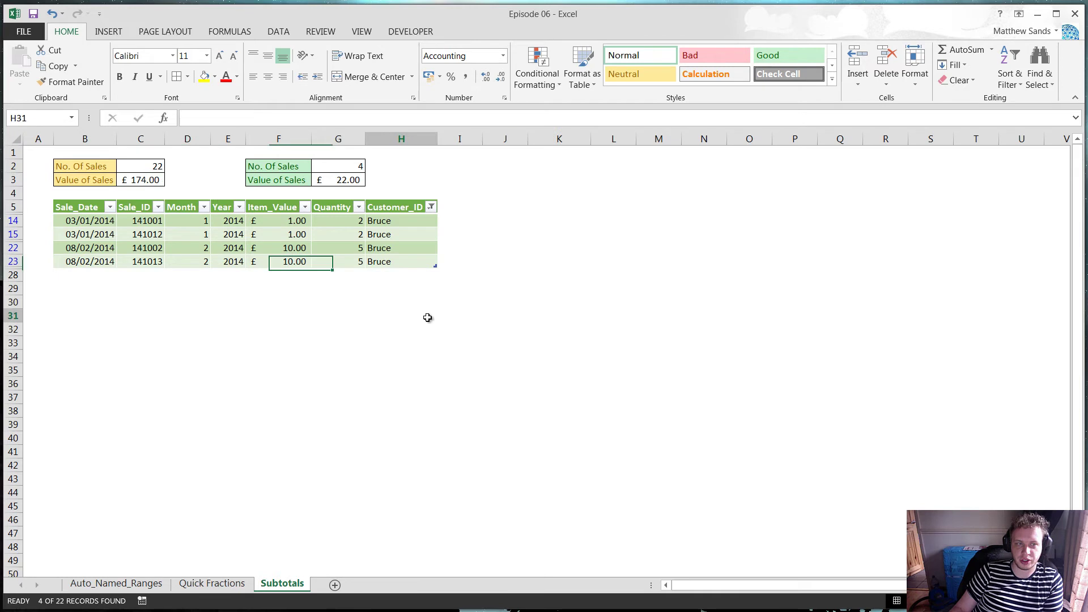
{"action": "left_click_drag", "start_coordinate": [352, 164], "coordinate": [343, 180]}
{"action": "left_click", "coordinate": [659, 288]}
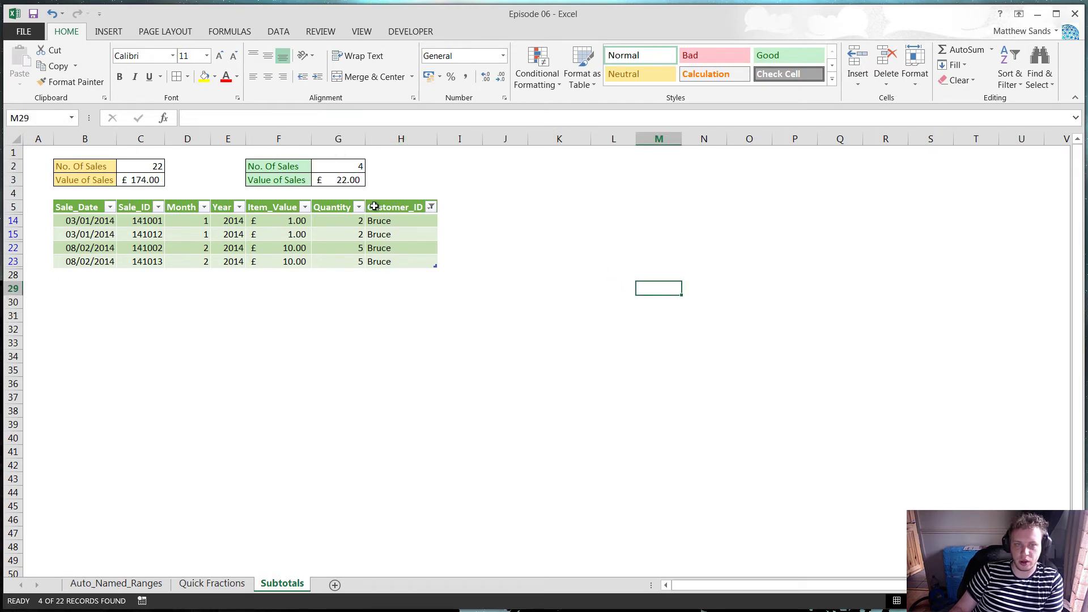
Step: Clear the Customer_ID filter by ticking (Select All) again
{"action": "left_click", "coordinate": [431, 208]}
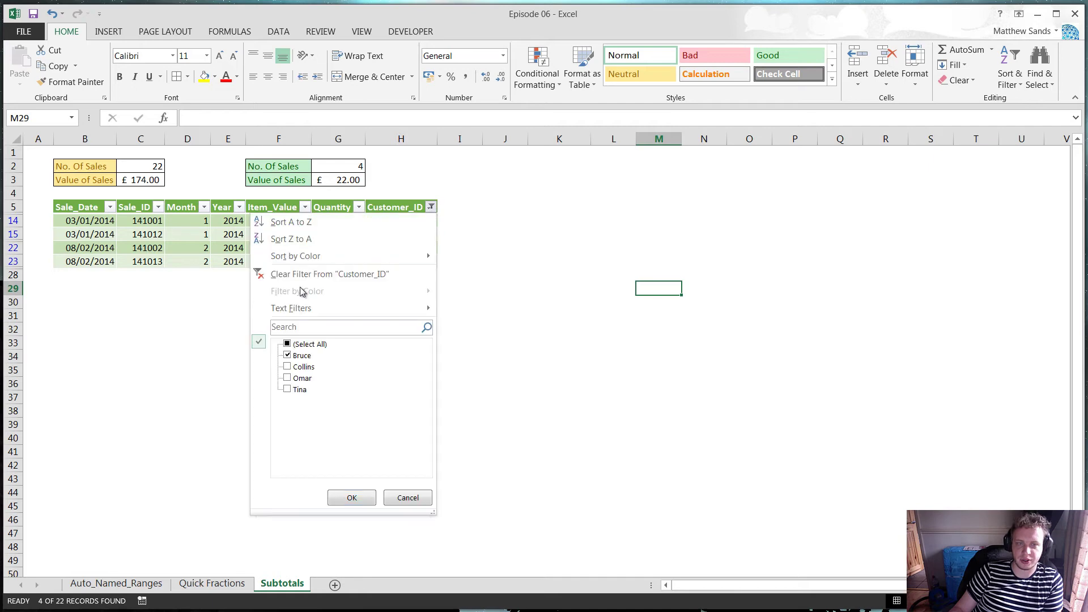
{"action": "left_click", "coordinate": [286, 344]}
{"action": "left_click", "coordinate": [351, 498]}
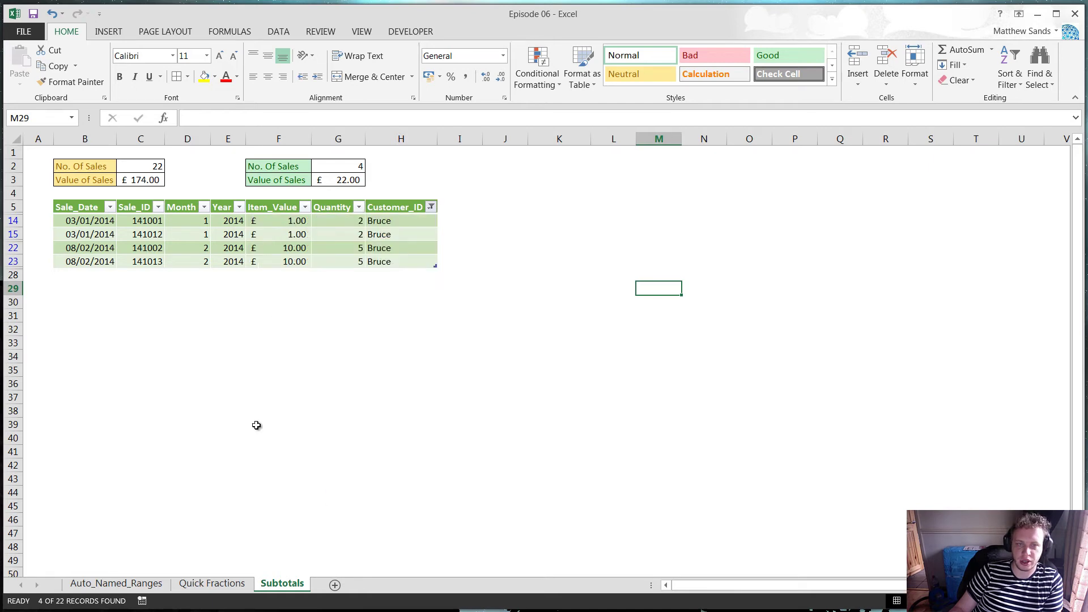
Step: Hide rows 9 to 15, then undo to bring them back
{"action": "left_click_drag", "start_coordinate": [6, 256], "coordinate": [12, 344]}
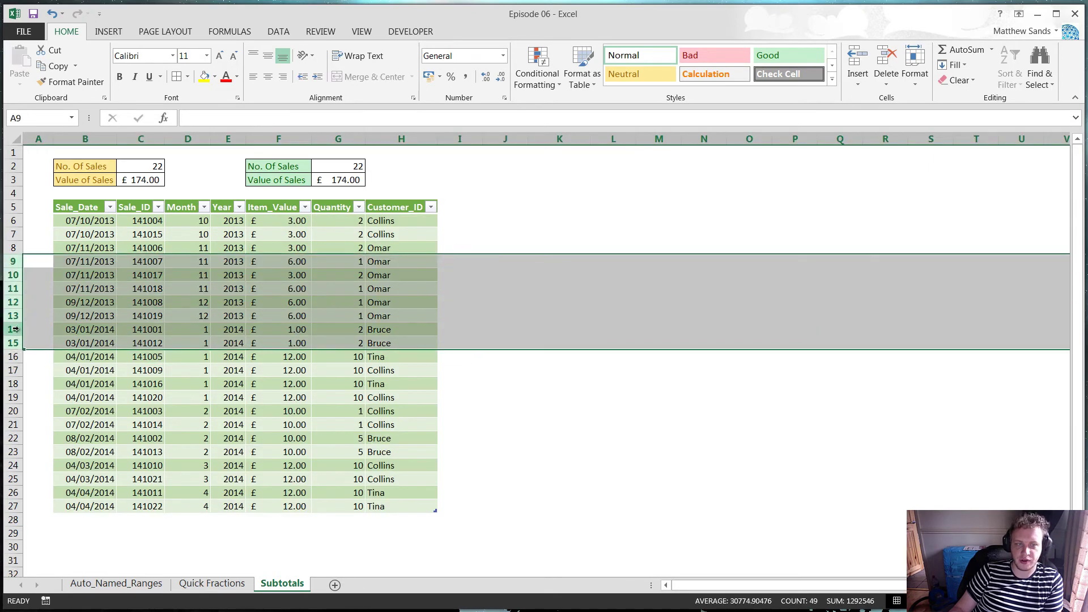
{"action": "right_click", "coordinate": [20, 329]}
{"action": "left_click", "coordinate": [85, 512]}
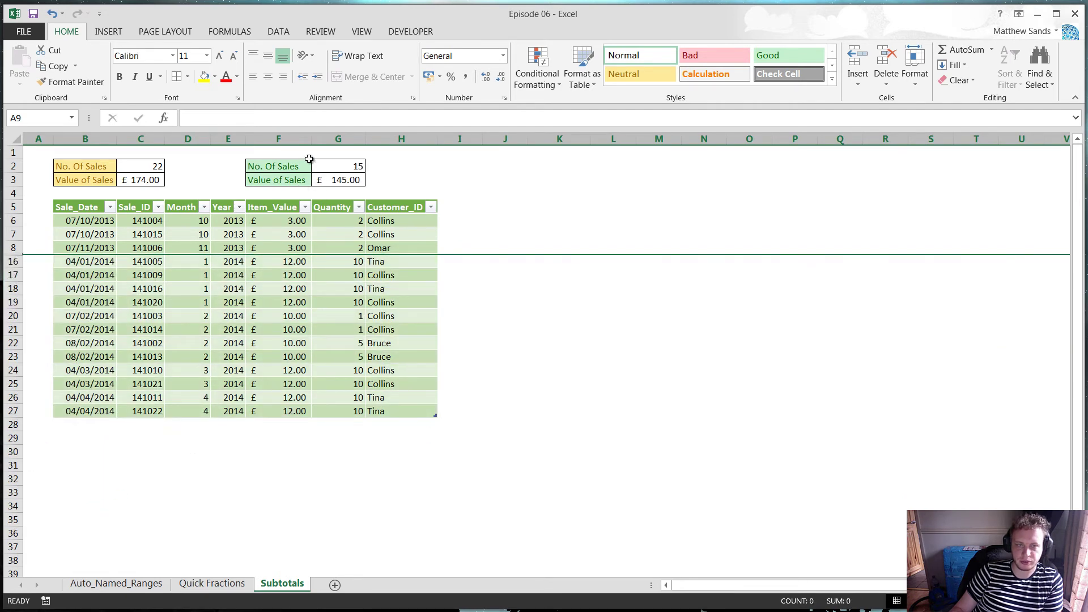
{"action": "key", "text": "ctrl+z"}
{"action": "left_click", "coordinate": [640, 278]}
{"action": "left_click", "coordinate": [559, 286]}
{"action": "left_click", "coordinate": [505, 289]}
{"action": "left_click", "coordinate": [505, 261]}
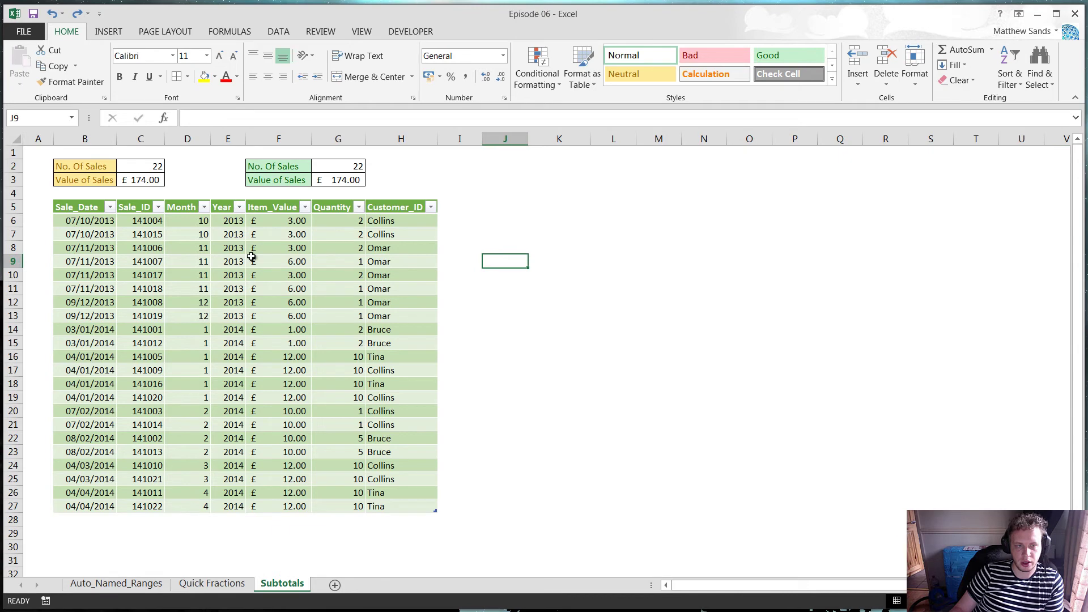
{"action": "left_click", "coordinate": [251, 256]}
Step: Review the SUBTOTAL formulas in G2 and G3, then delete the contents of G2:G3
{"action": "left_click", "coordinate": [352, 166]}
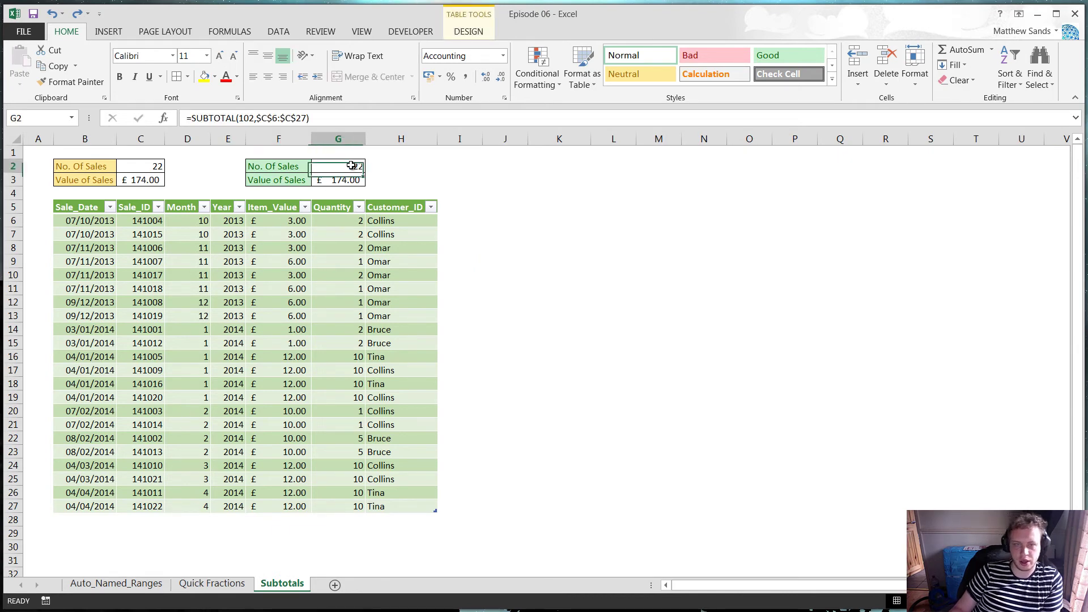
{"action": "left_click", "coordinate": [336, 176]}
{"action": "left_click", "coordinate": [334, 170]}
{"action": "left_click", "coordinate": [333, 175]}
{"action": "left_click", "coordinate": [334, 169]}
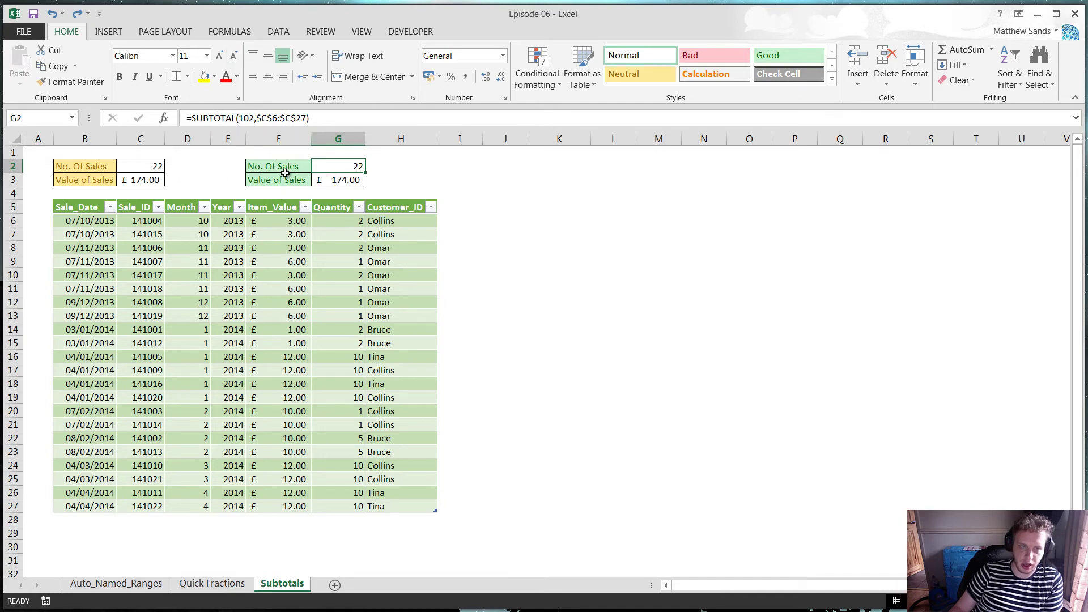
{"action": "left_click_drag", "start_coordinate": [349, 168], "coordinate": [330, 180]}
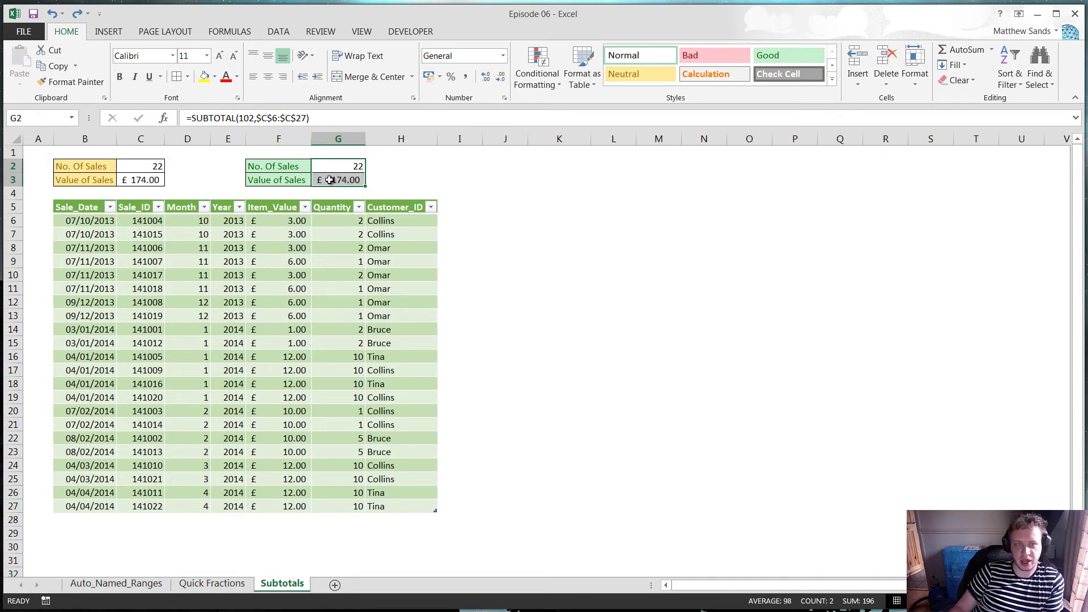
{"action": "key", "text": "Delete"}
Step: Paste C2:C3's COUNT and SUM formulas into G2:G3, confirming they show 22 and £174.00
{"action": "left_click_drag", "start_coordinate": [153, 165], "coordinate": [147, 180]}
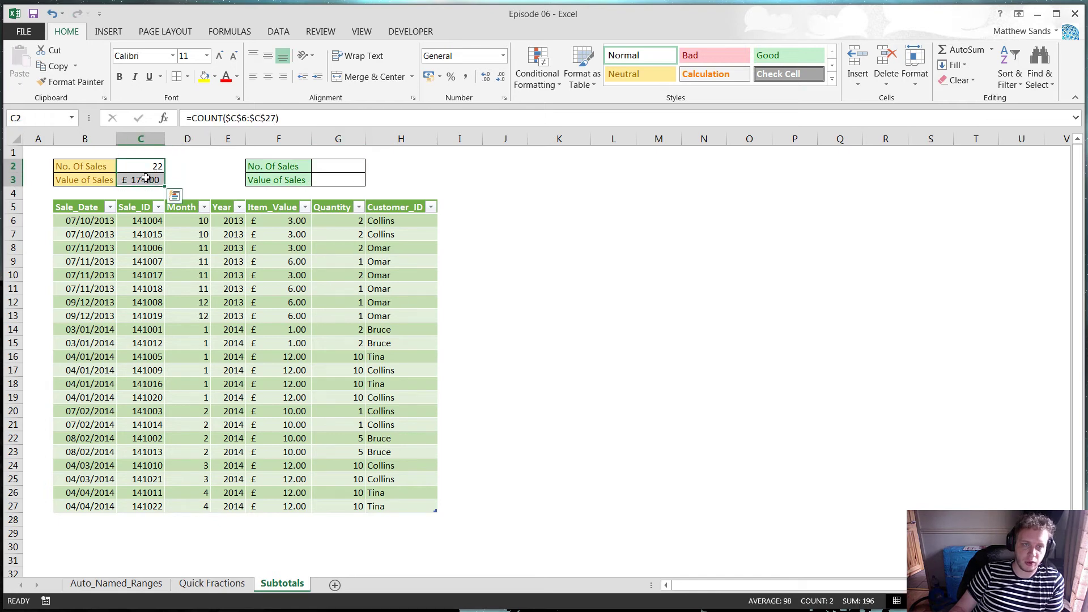
{"action": "key", "text": "ctrl+c"}
{"action": "left_click", "coordinate": [337, 163]}
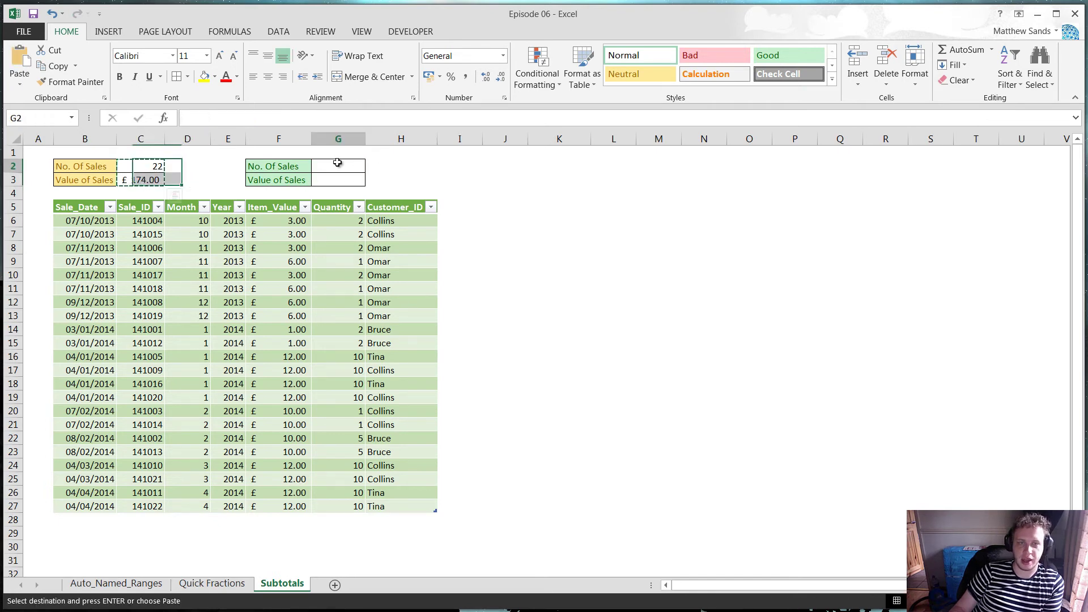
{"action": "key", "text": "ctrl+v"}
{"action": "key", "text": "Escape"}
{"action": "left_click", "coordinate": [342, 180]}
{"action": "left_click", "coordinate": [343, 167]}
{"action": "left_click", "coordinate": [341, 180]}
{"action": "left_click", "coordinate": [344, 168]}
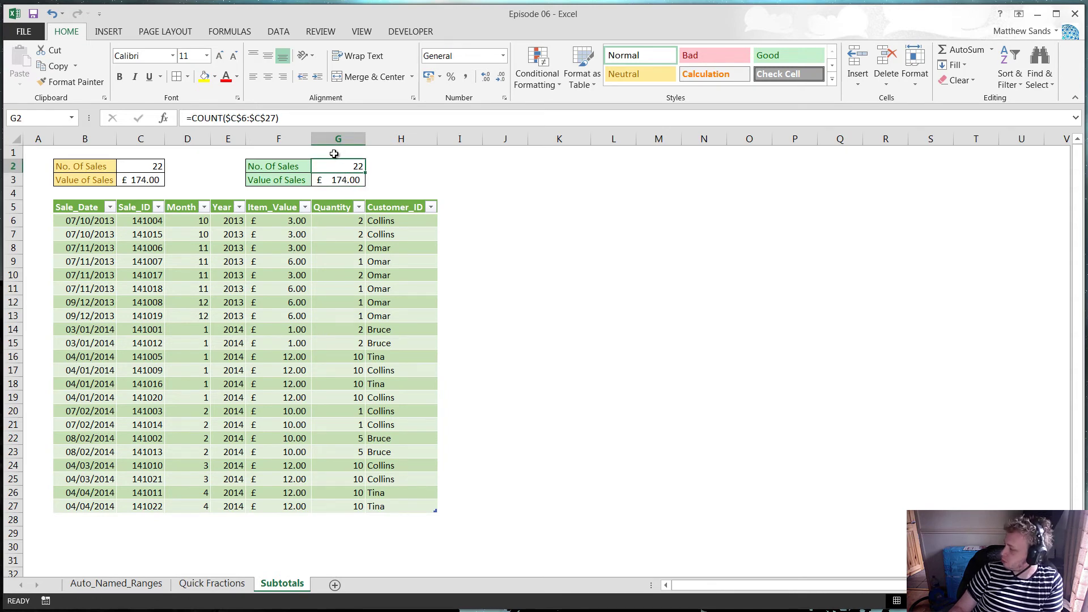
Step: Replace COUNT in G2's formula with SUBTOTAL and look up COUNT's function code in Help
{"action": "double_click", "coordinate": [208, 121]}
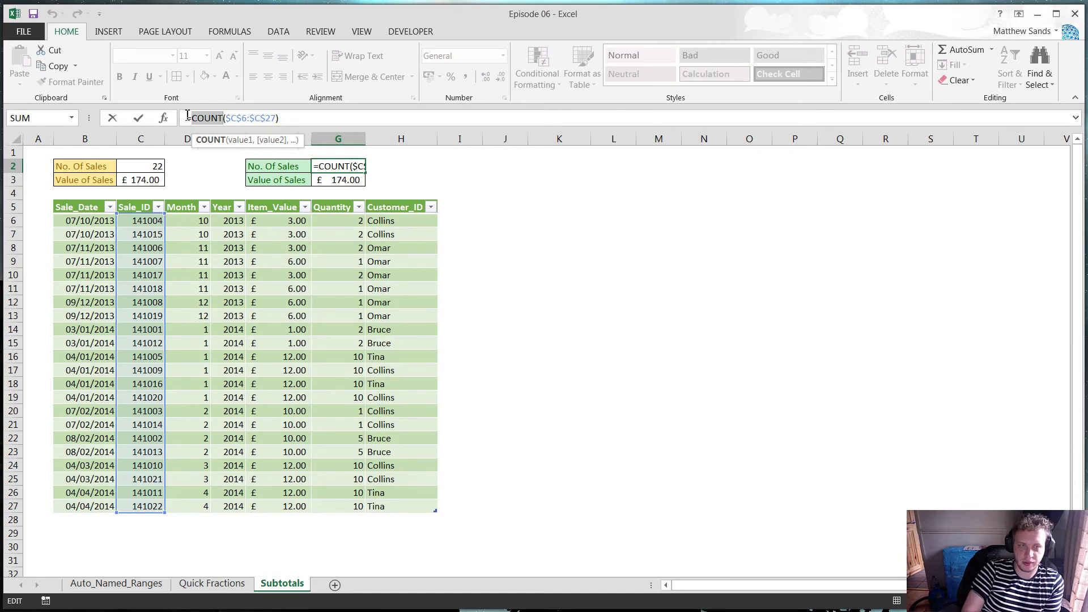
{"action": "type", "text": "SUB"}
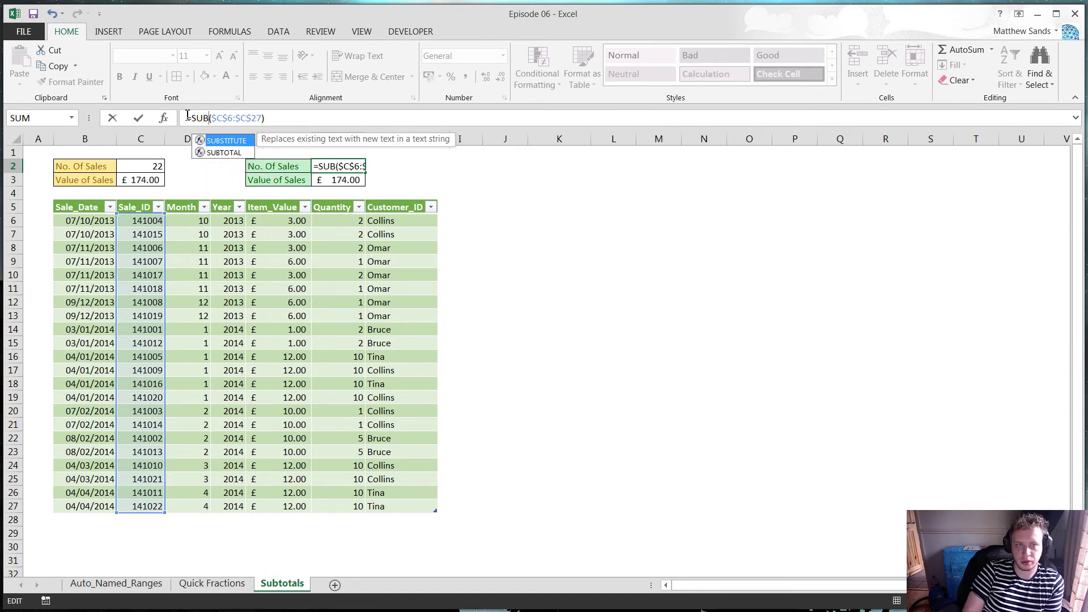
{"action": "type", "text": "TOTAL"}
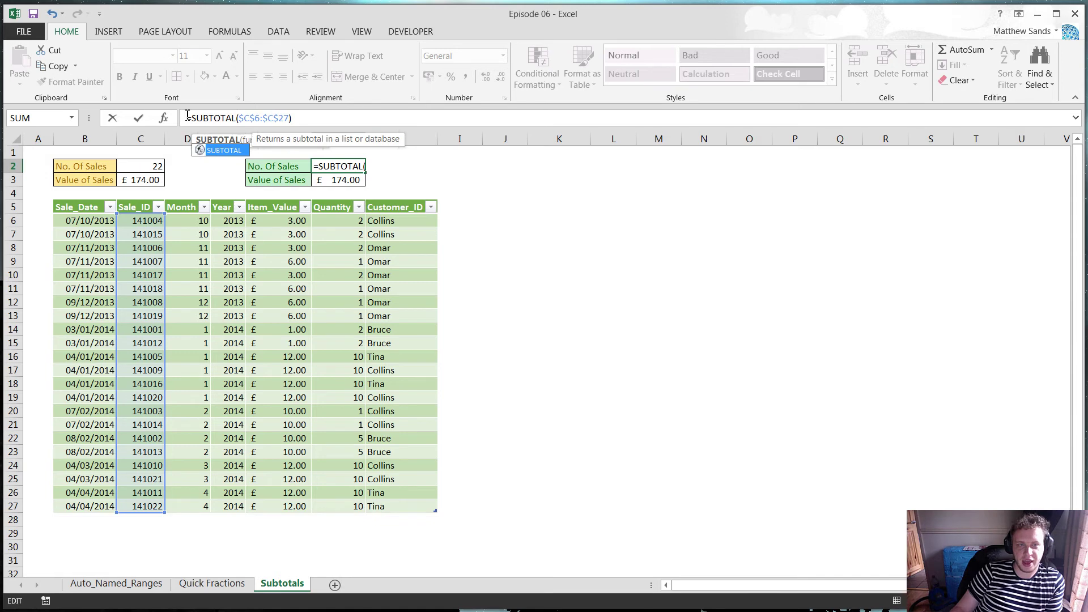
{"action": "left_click", "coordinate": [243, 117]}
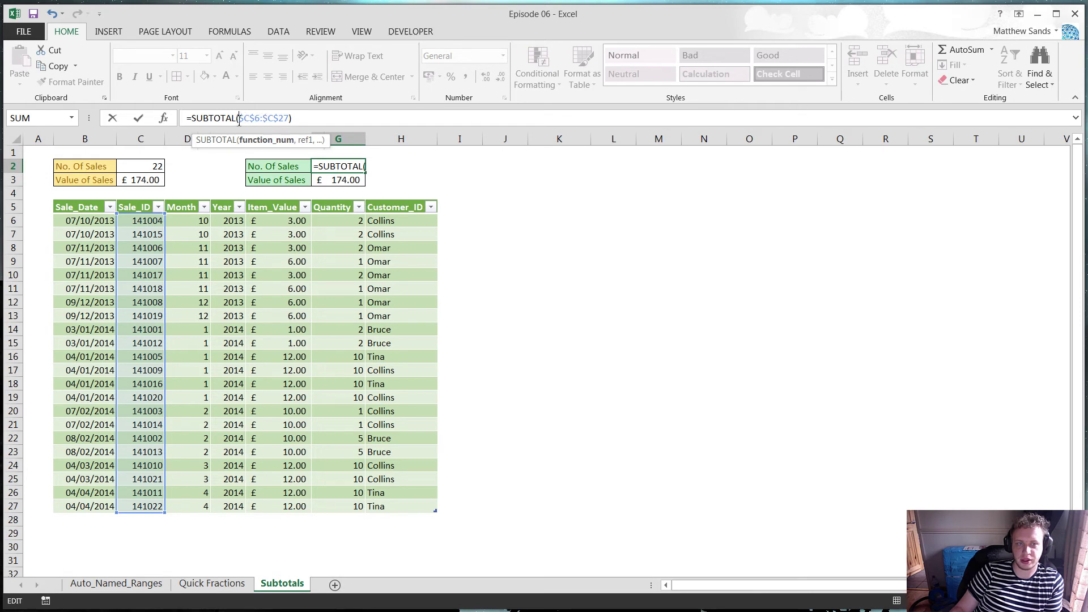
{"action": "left_click", "coordinate": [216, 140]}
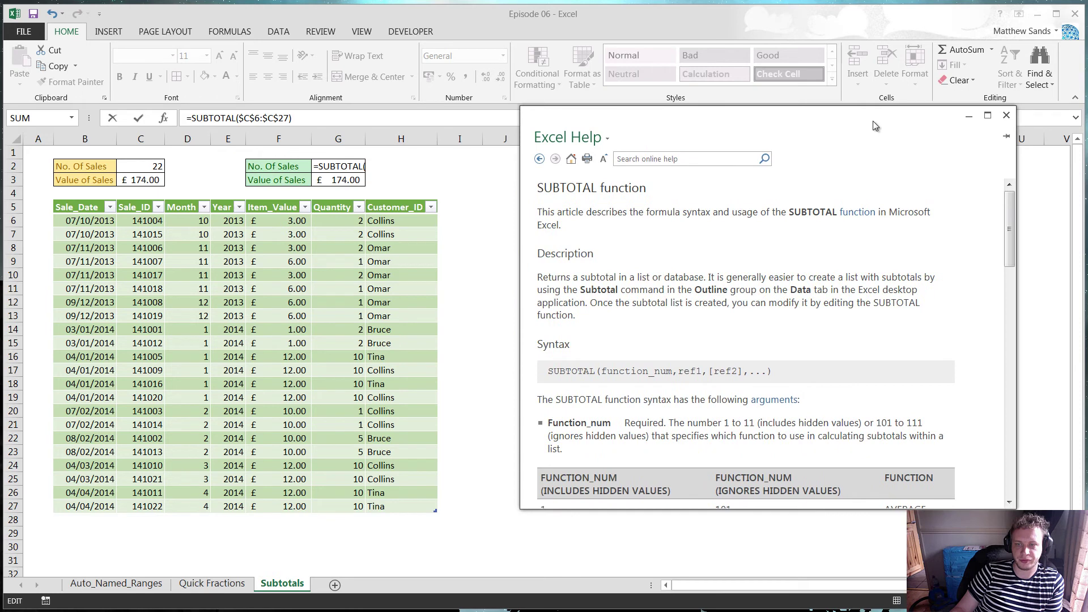
{"action": "left_click_drag", "start_coordinate": [1014, 213], "coordinate": [1015, 274]}
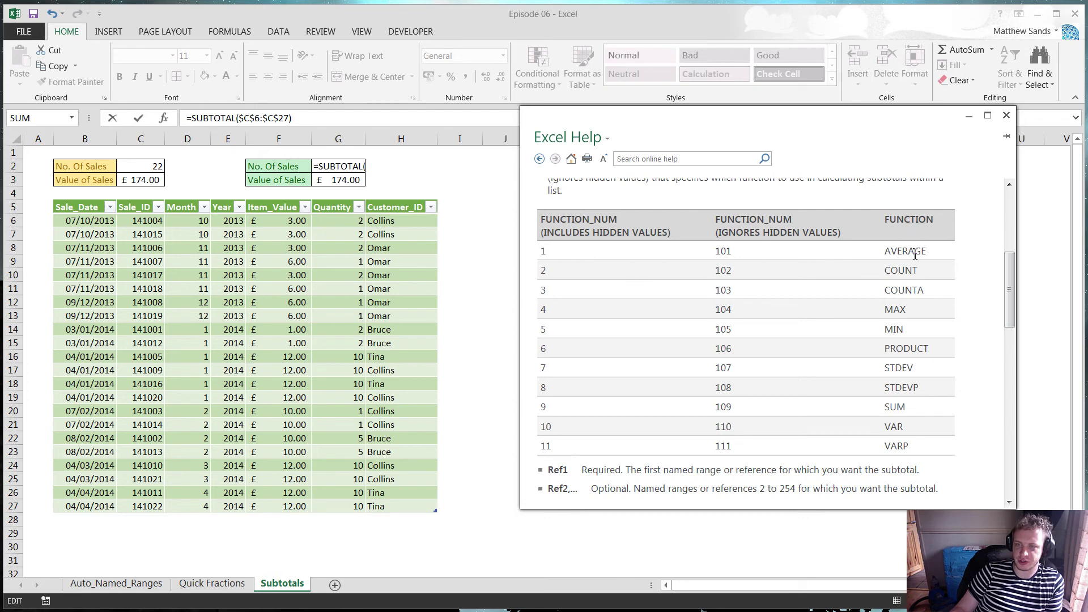
{"action": "left_click_drag", "start_coordinate": [924, 273], "coordinate": [884, 272]}
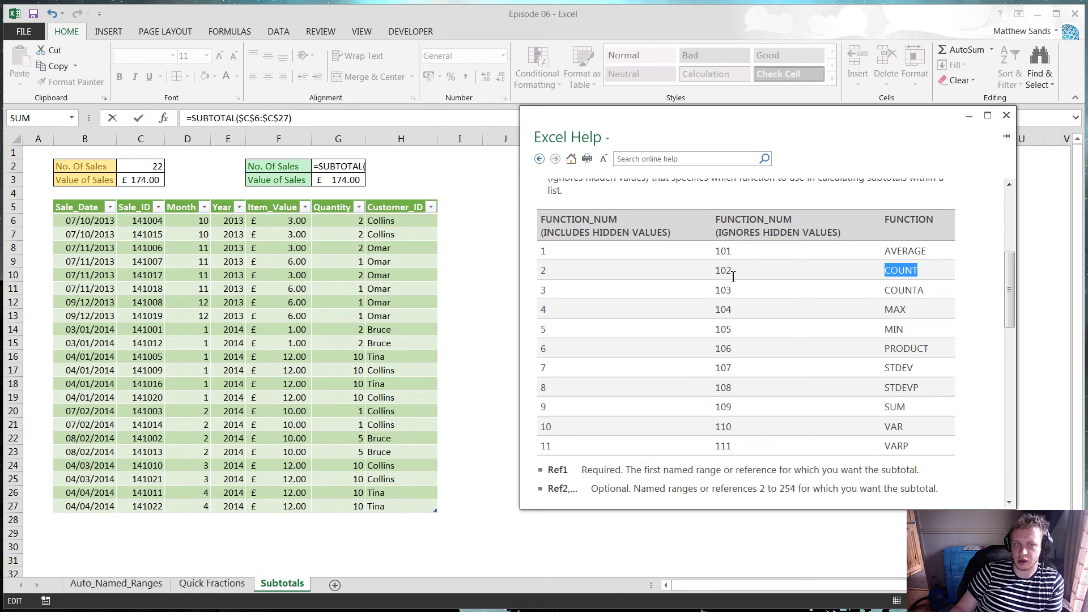
Step: Finish G2 as SUBTOTAL(102,$C$6:$C$27), still showing 22, and compare it with G3
{"action": "left_click", "coordinate": [242, 119]}
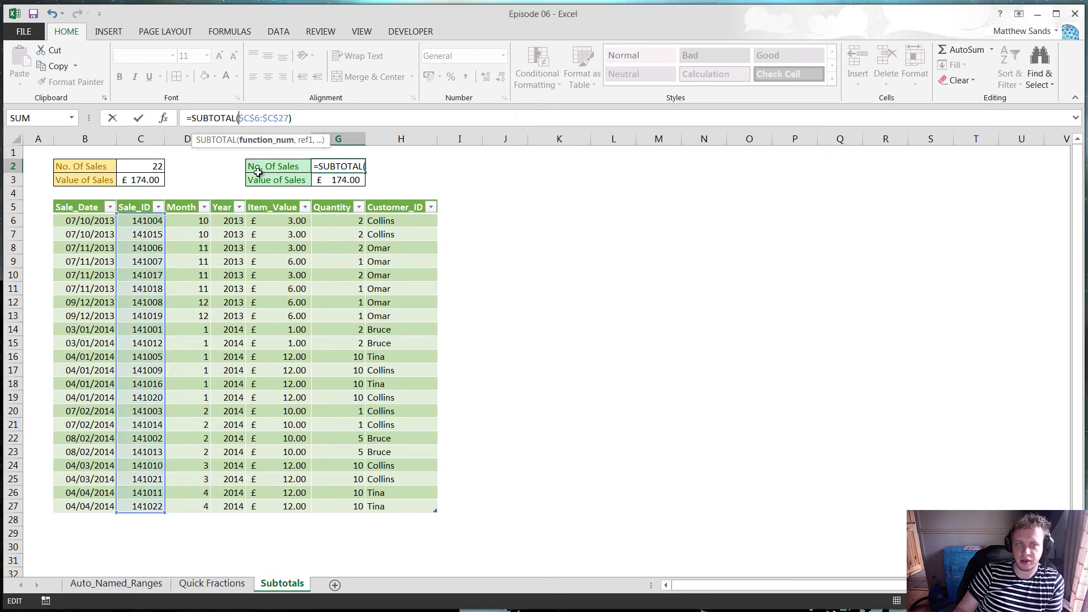
{"action": "type", "text": "102"}
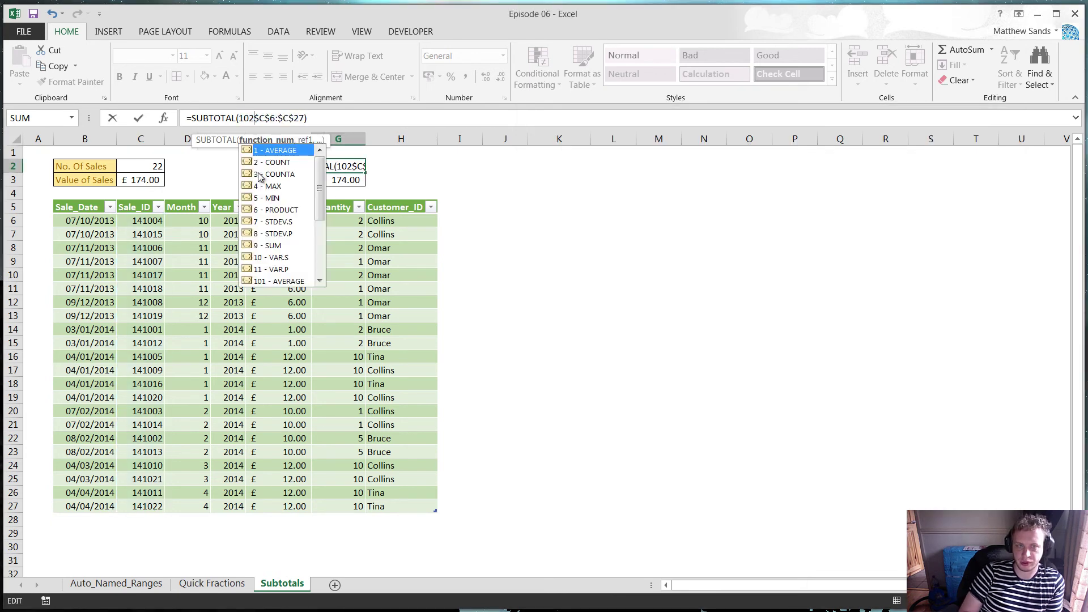
{"action": "type", "text": ","}
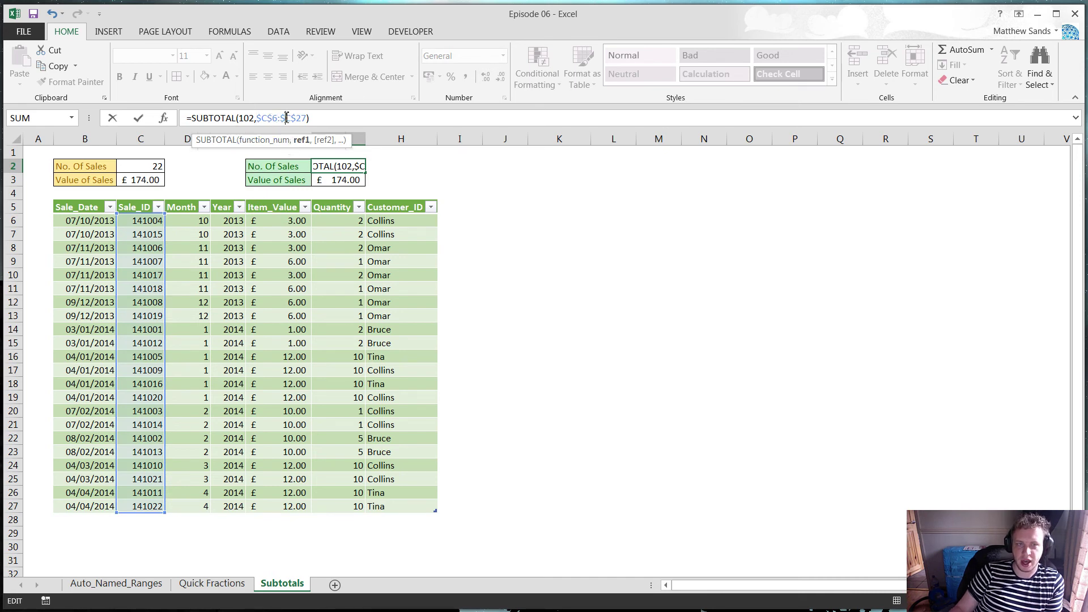
{"action": "type", "text": ")"}
{"action": "key", "text": "Return"}
{"action": "left_click", "coordinate": [340, 167]}
{"action": "left_click", "coordinate": [342, 179]}
{"action": "left_click", "coordinate": [347, 167]}
{"action": "left_click", "coordinate": [345, 180]}
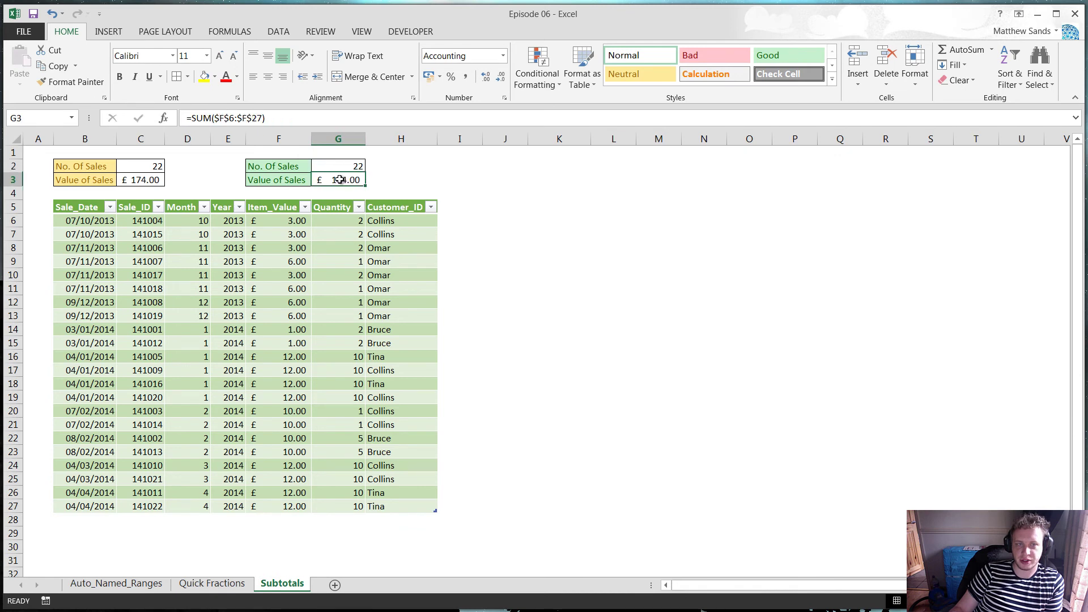
Step: Replace SUM in G3's formula with SUBTOTAL and find SUM's code 109 in Help
{"action": "double_click", "coordinate": [203, 118]}
{"action": "type", "text": "SUB"}
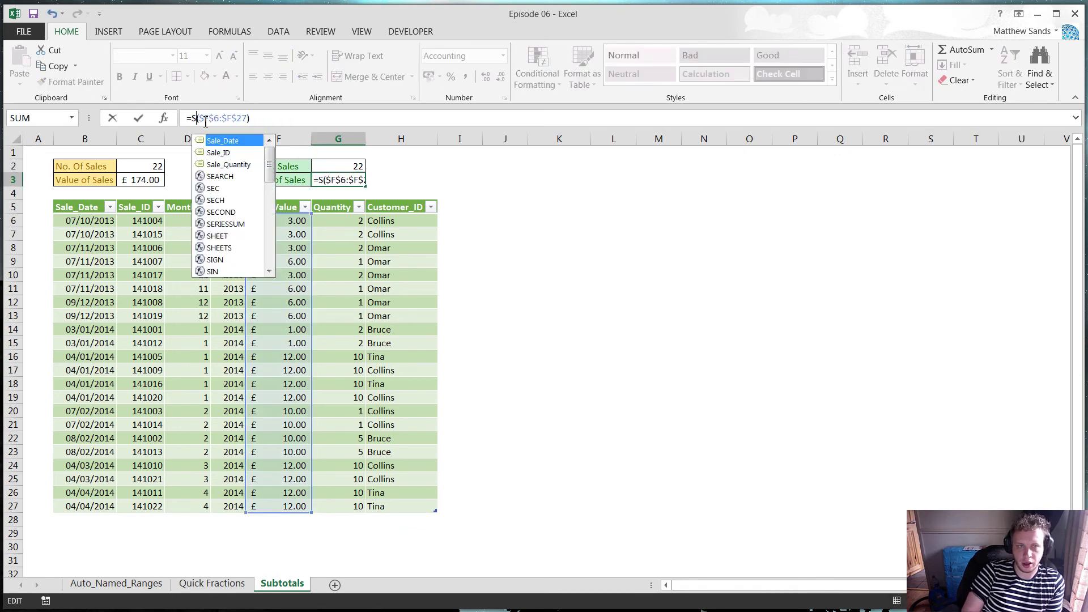
{"action": "type", "text": "TOTAL"}
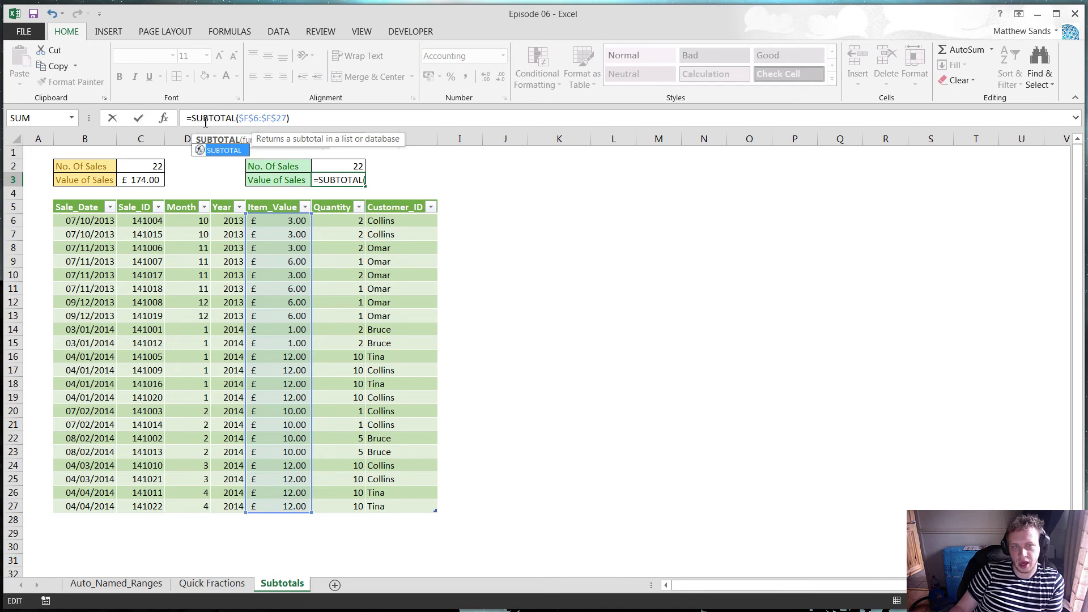
{"action": "left_click", "coordinate": [239, 118]}
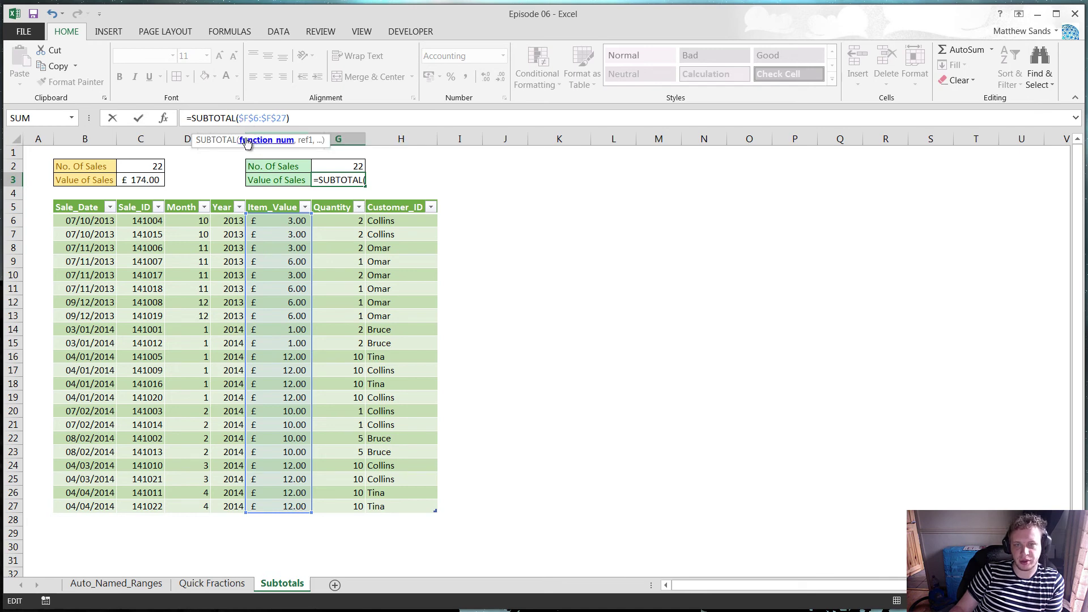
{"action": "left_click", "coordinate": [216, 141]}
{"action": "left_click_drag", "start_coordinate": [1010, 217], "coordinate": [1012, 274]}
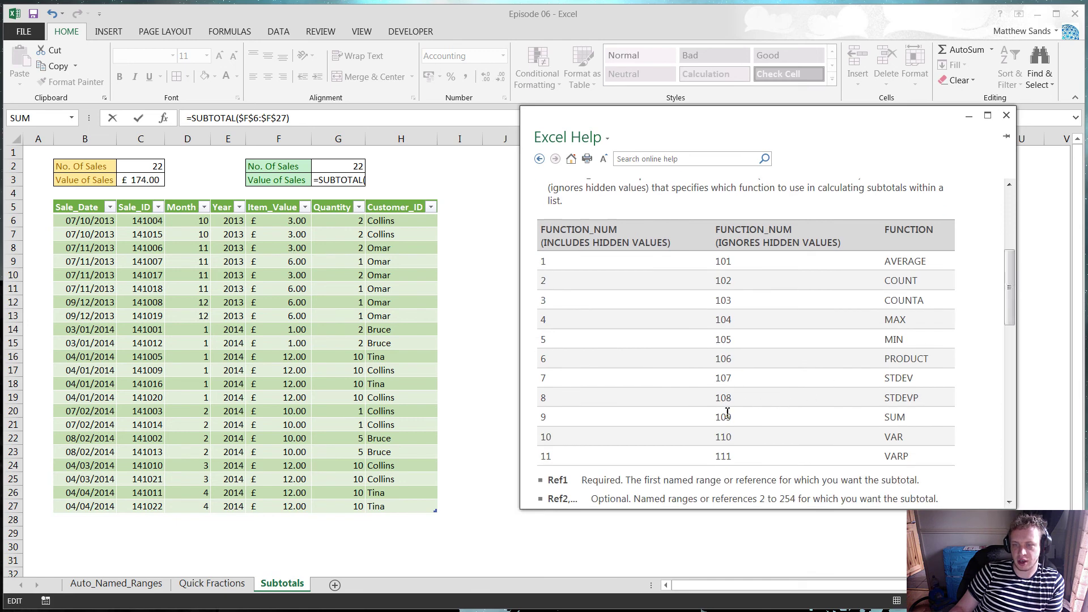
{"action": "left_click_drag", "start_coordinate": [908, 418], "coordinate": [886, 420]}
{"action": "left_click_drag", "start_coordinate": [727, 417], "coordinate": [724, 420]}
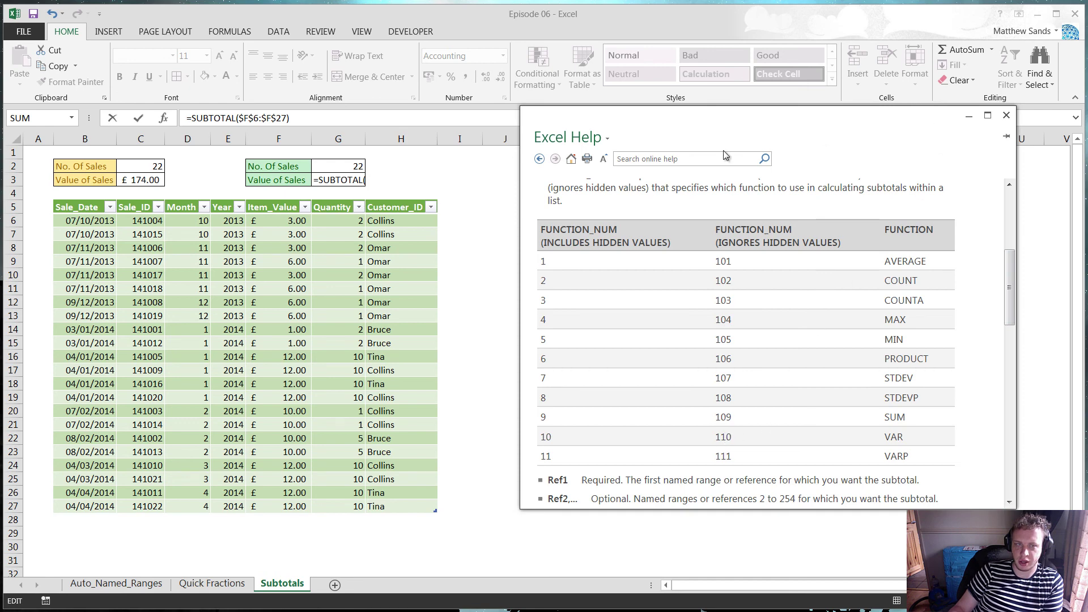
Step: Finish G3 as SUBTOTAL(109,$F$6:$F$27), still showing £174.00, and recheck G2
{"action": "left_click", "coordinate": [239, 118]}
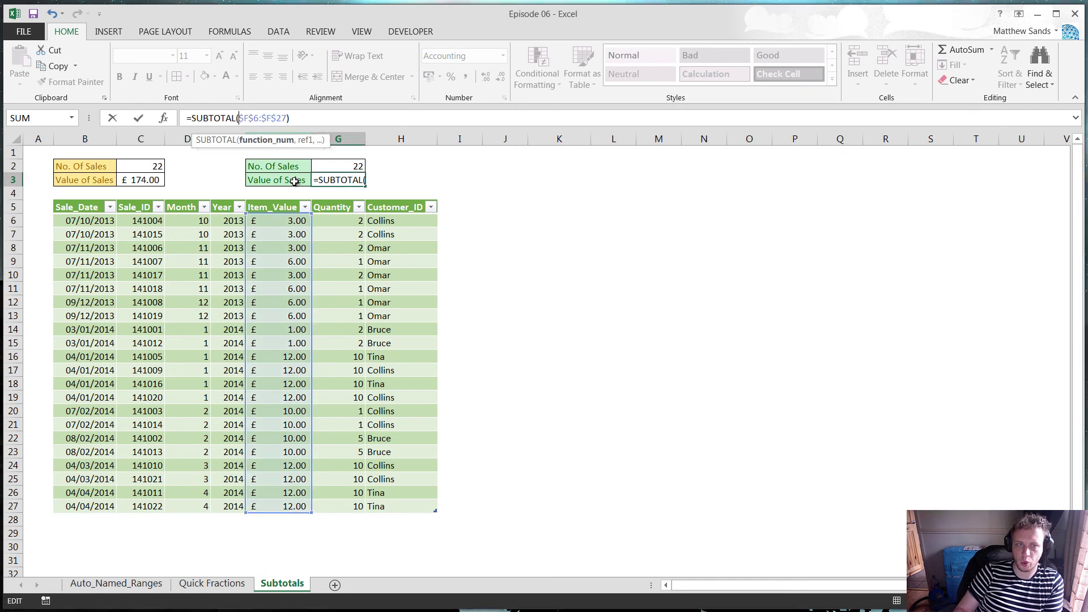
{"action": "type", "text": "109"}
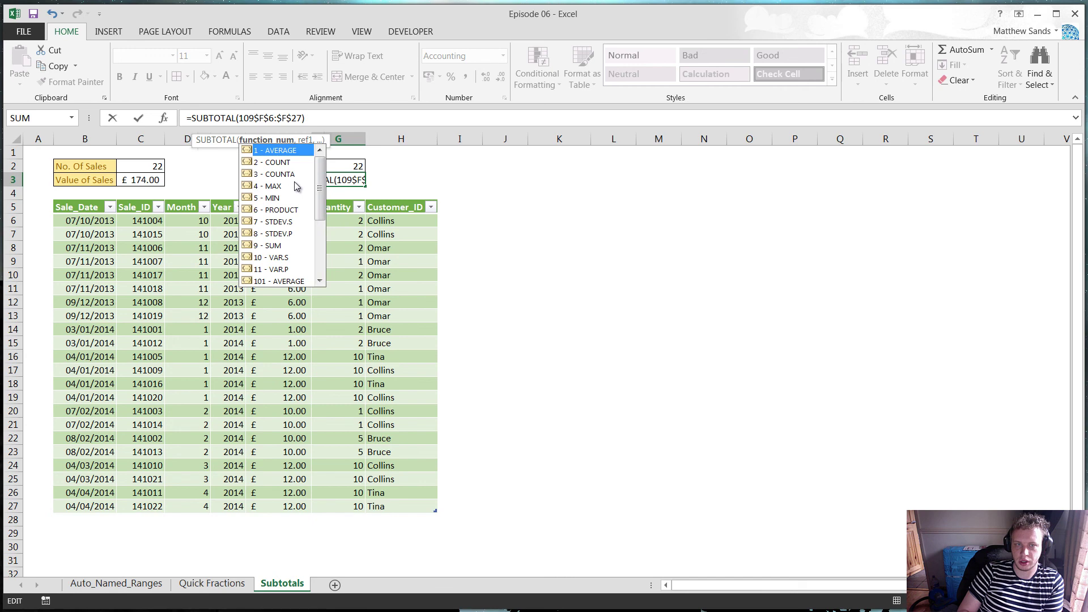
{"action": "type", "text": ","}
{"action": "key", "text": "Return"}
{"action": "left_click", "coordinate": [340, 178]}
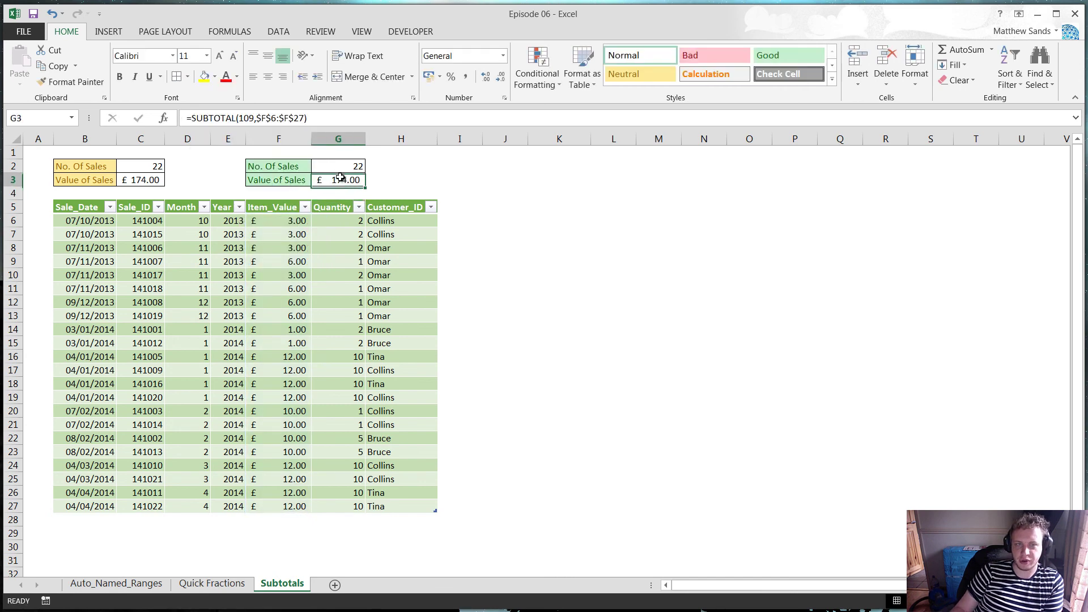
{"action": "left_click", "coordinate": [348, 166]}
{"action": "left_click", "coordinate": [446, 193]}
{"action": "left_click", "coordinate": [431, 207]}
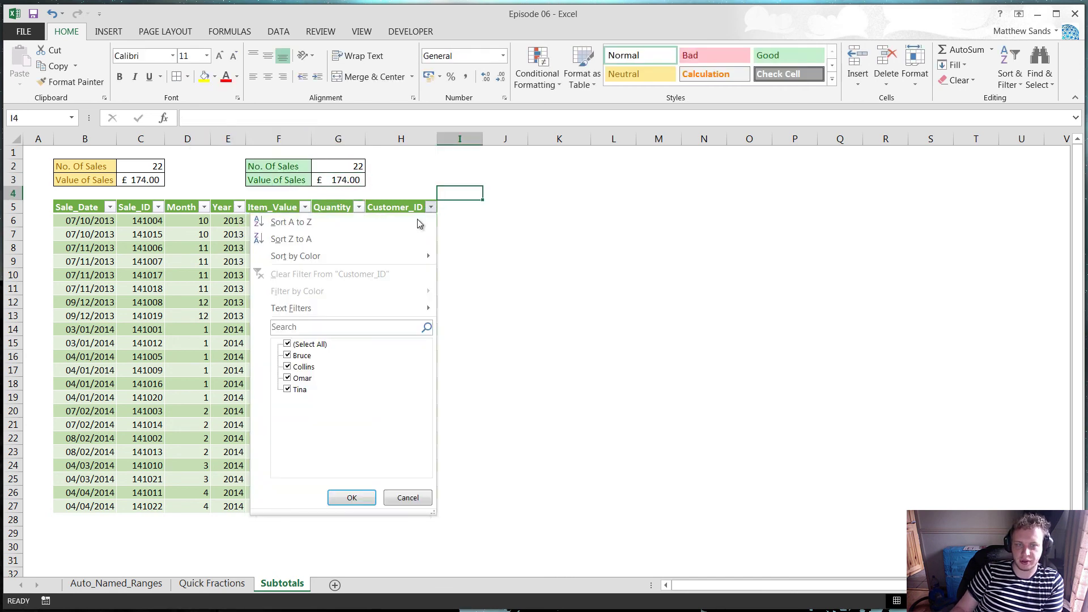
Step: Filter Customer_ID to only Bruce and Collins so G2:G3 show 12 and £96.00
{"action": "left_click", "coordinate": [288, 344]}
{"action": "left_click", "coordinate": [287, 356]}
{"action": "left_click", "coordinate": [287, 366]}
{"action": "left_click", "coordinate": [362, 498]}
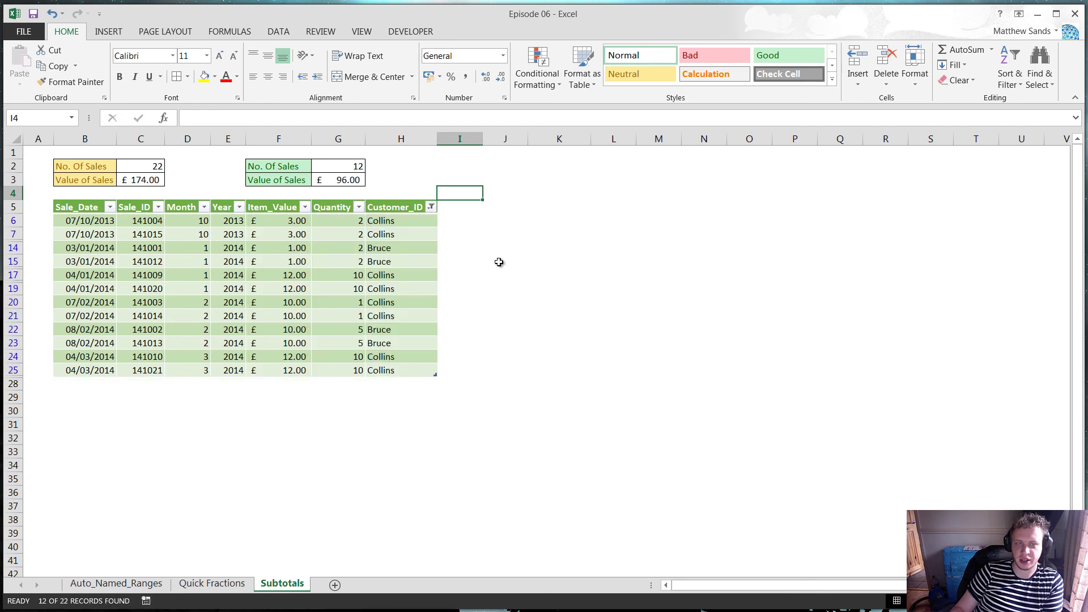
{"action": "left_click", "coordinate": [505, 221]}
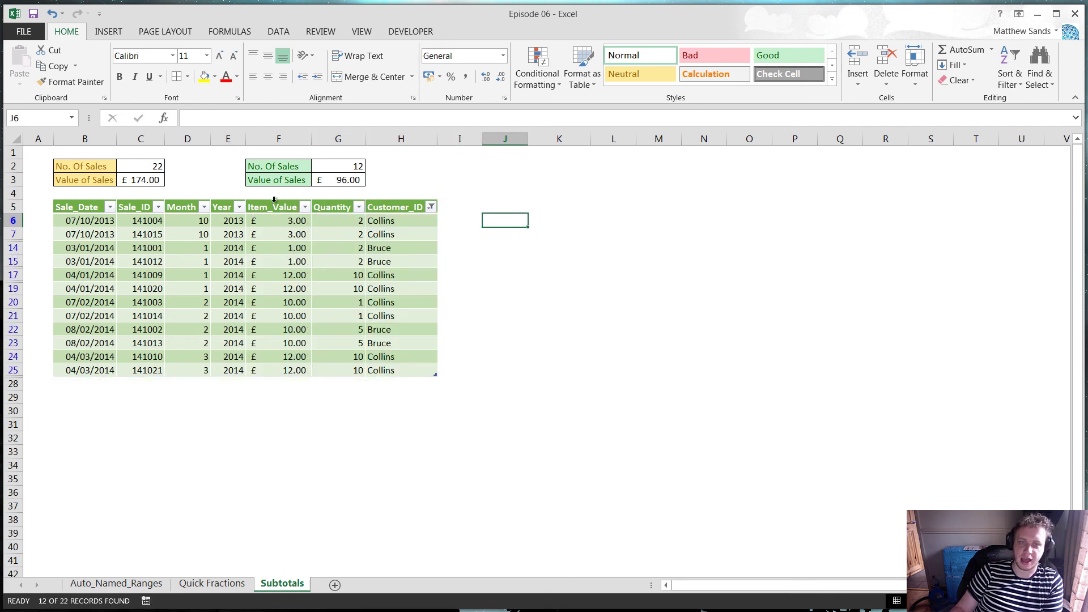
{"action": "left_click", "coordinate": [489, 162]}
{"action": "left_click", "coordinate": [489, 167]}
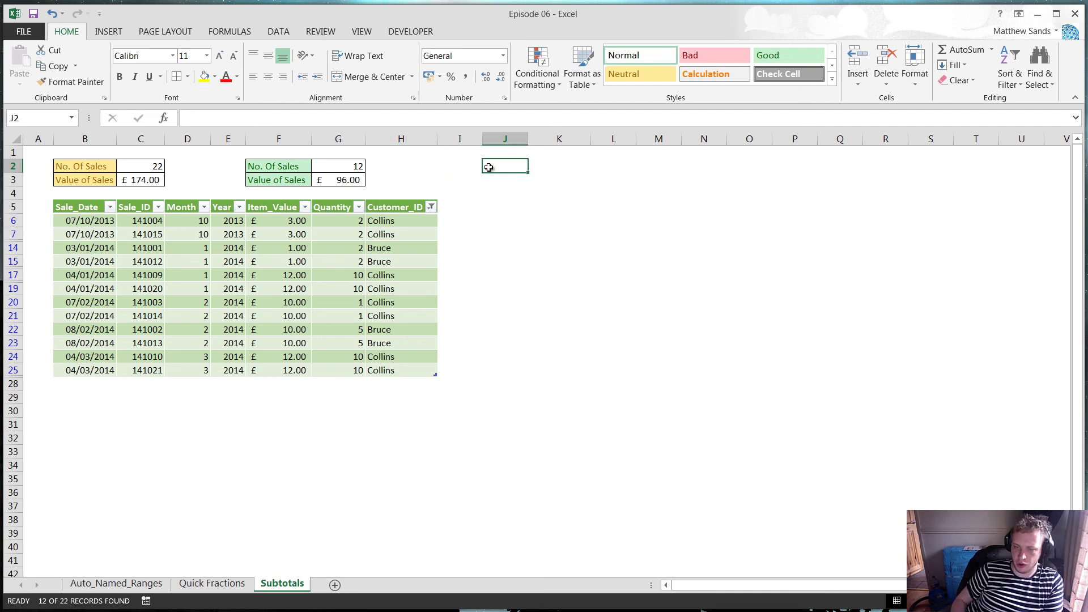